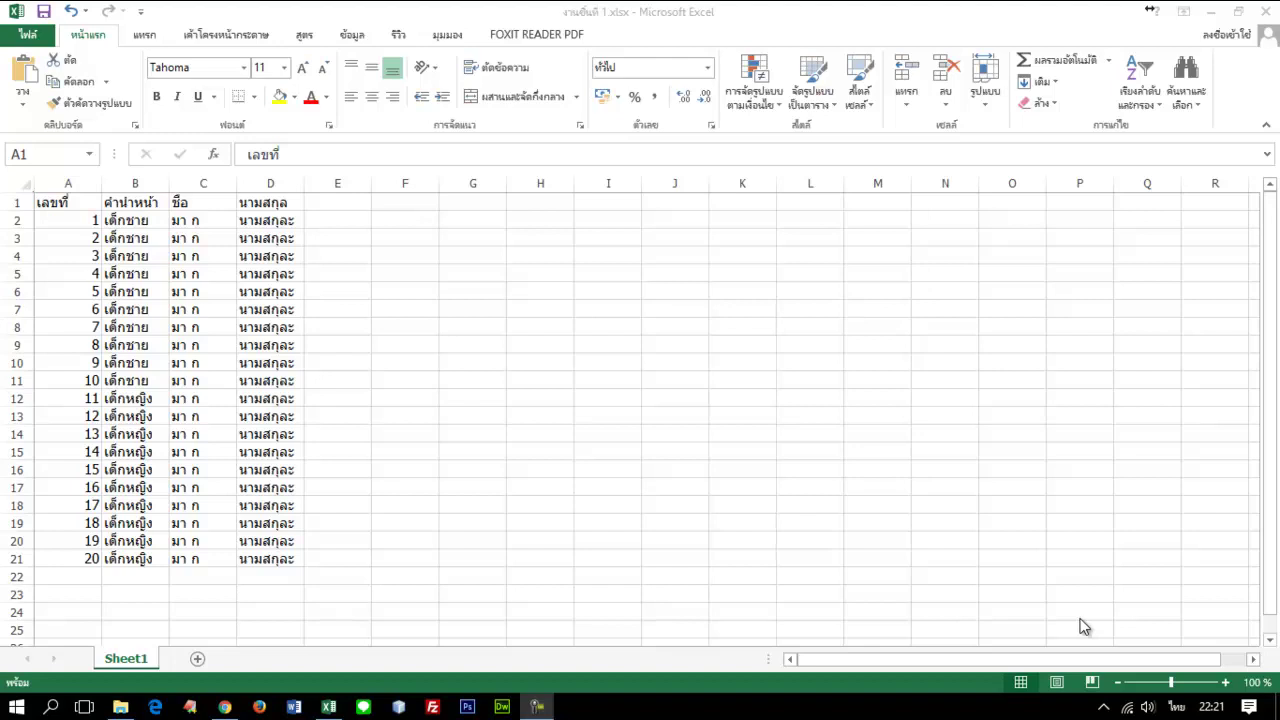
Select single cells A1 through D2 one by one, ending back on A1
left_click(60, 200)
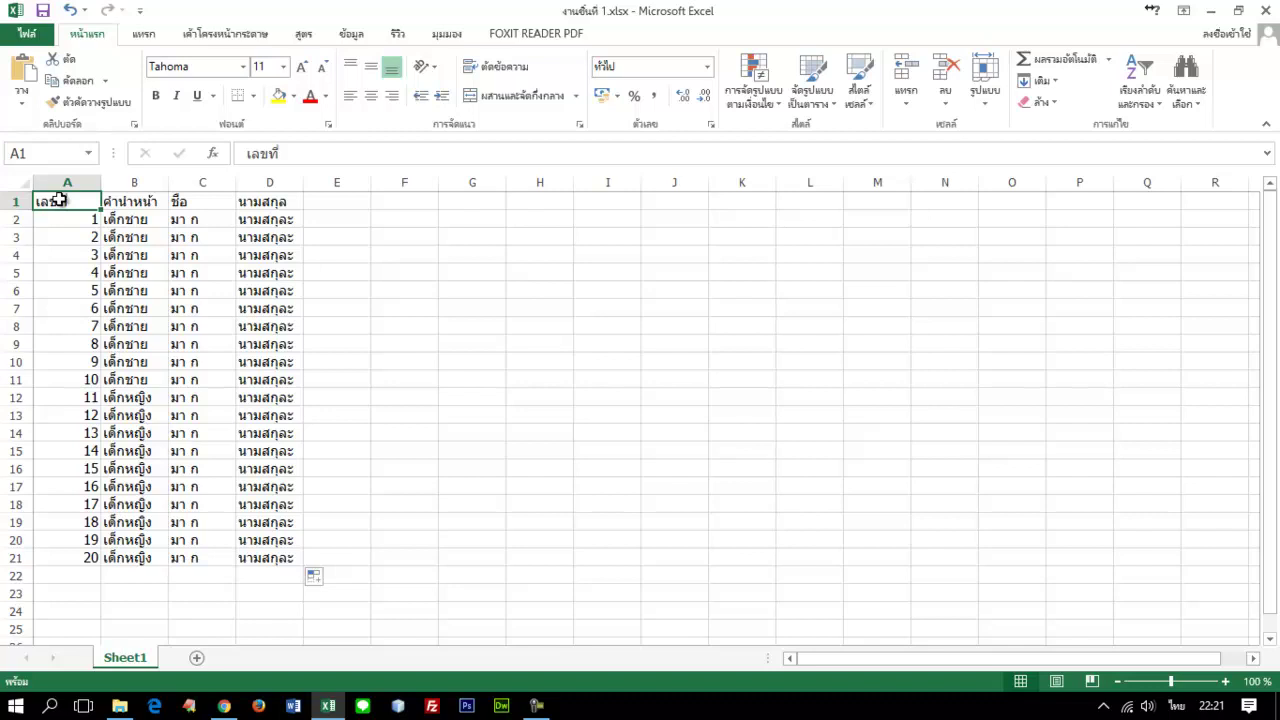
left_click(124, 200)
left_click(202, 198)
left_click(268, 204)
left_click(90, 215)
left_click(134, 219)
left_click(202, 219)
left_click(257, 218)
key("Down")
key("Down")
left_click(143, 220)
left_click(86, 206)
Select whole columns A, C and D in turn, abandoning a trial drag of column A
left_click(70, 180)
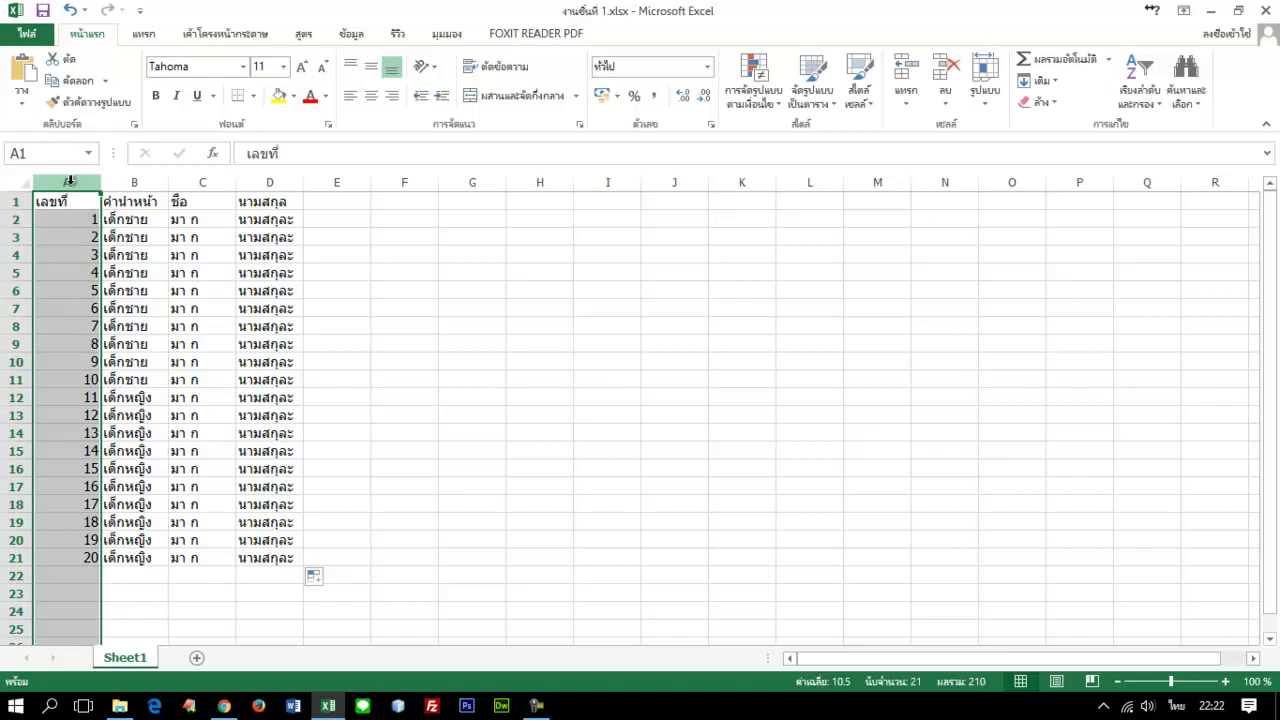
mouse_move(100, 183)
left_mouse_down()
mouse_move(268, 188)
mouse_move(103, 183)
left_mouse_up()
left_click(130, 198)
left_click(202, 182)
left_click(269, 182)
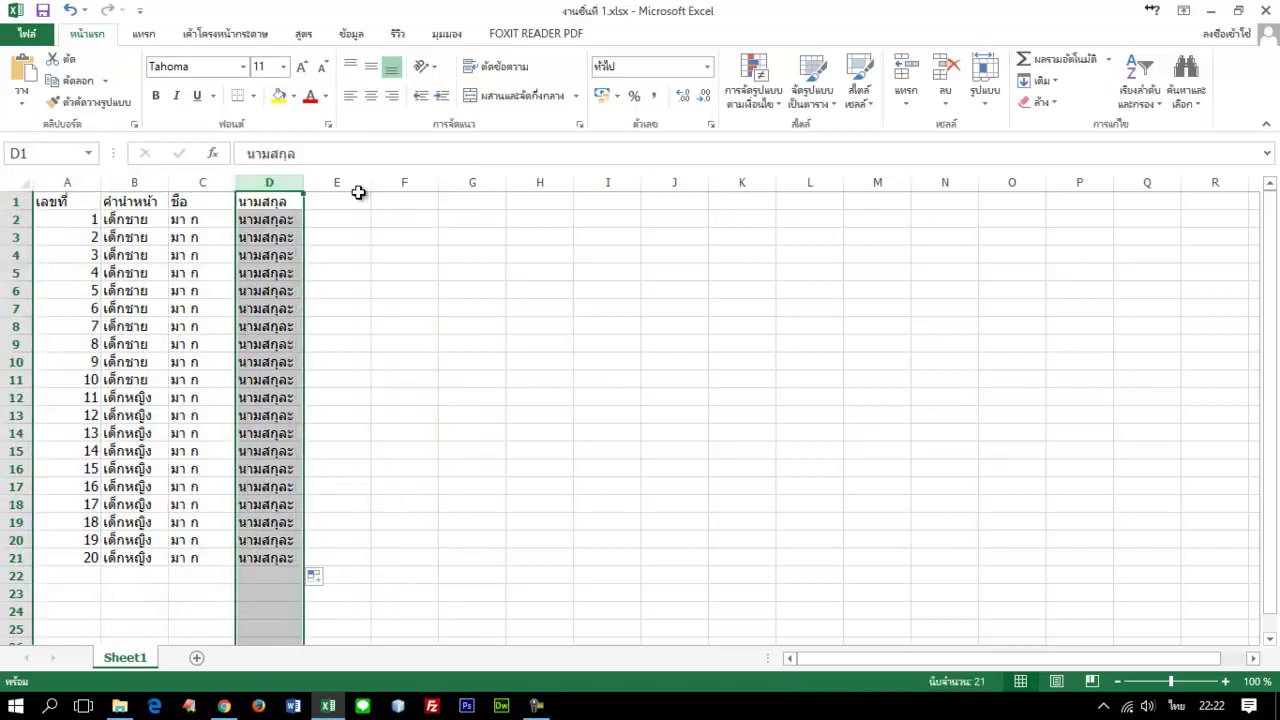
From E1 jump to the last column XFD1, then return to A1
left_click(345, 199)
key("End")
key("Right")
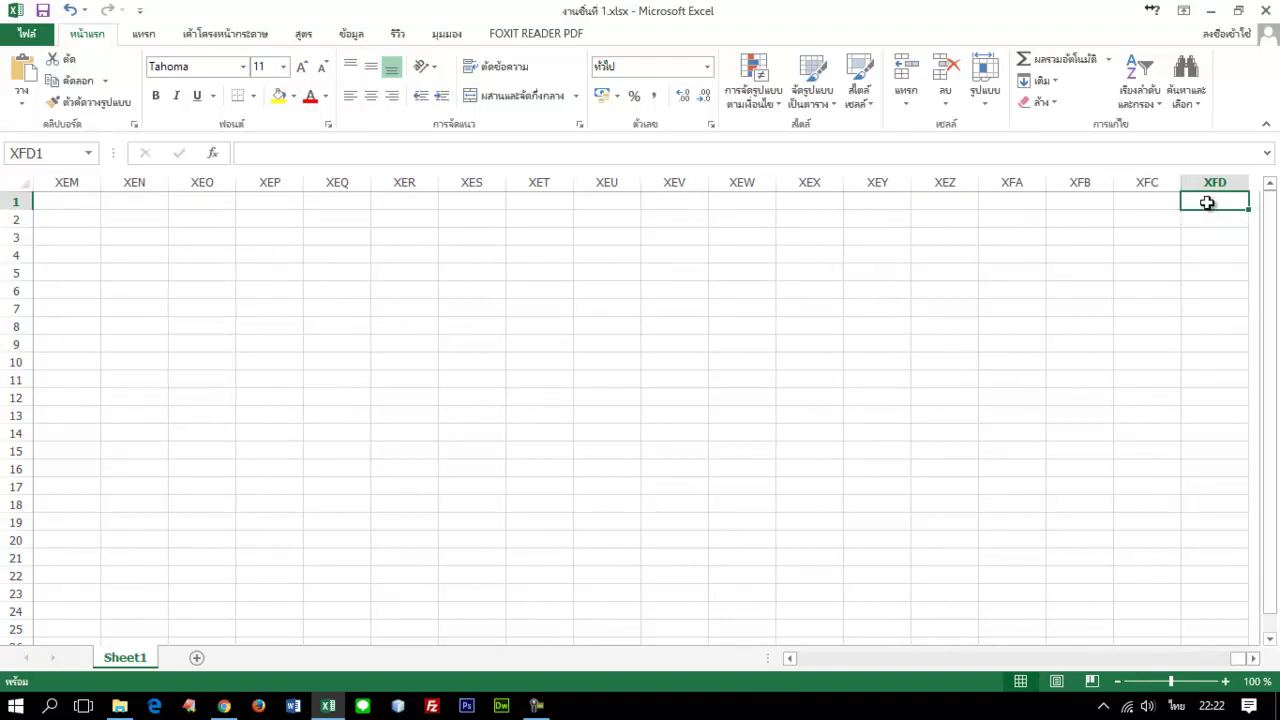
key("ctrl+Home")
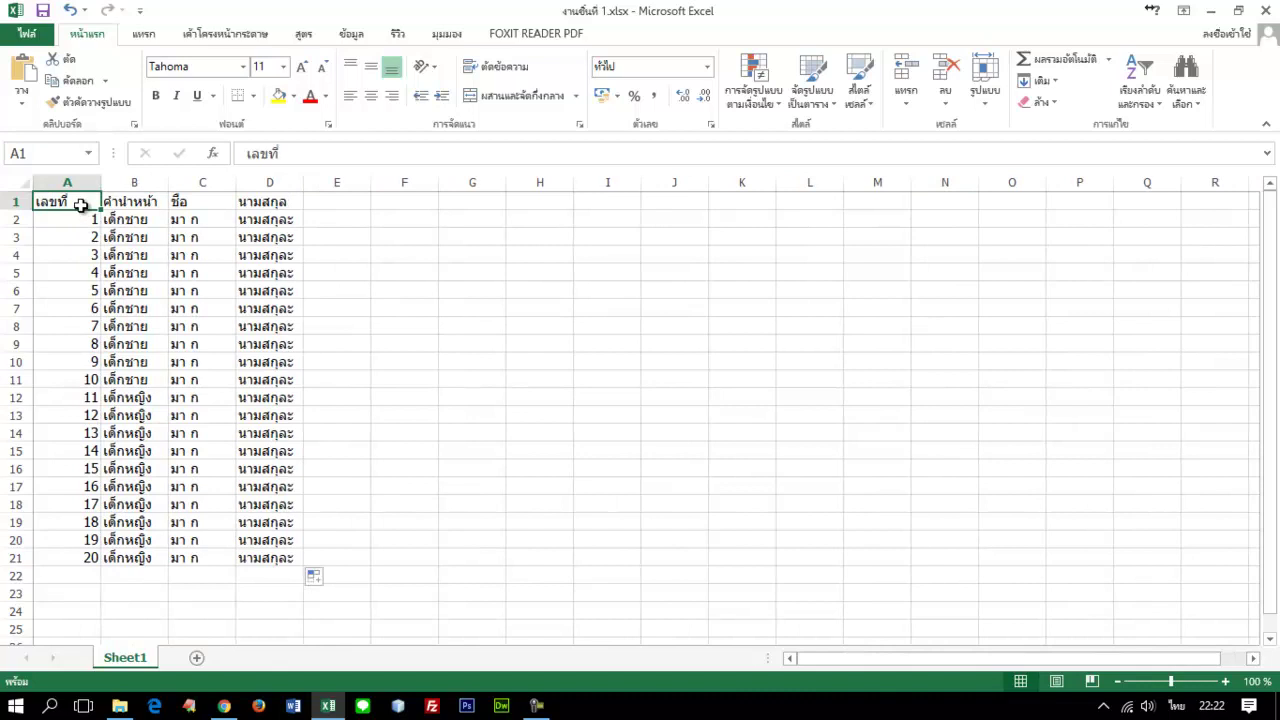
Select whole rows 1 through 6 one at a time
left_click(12, 201)
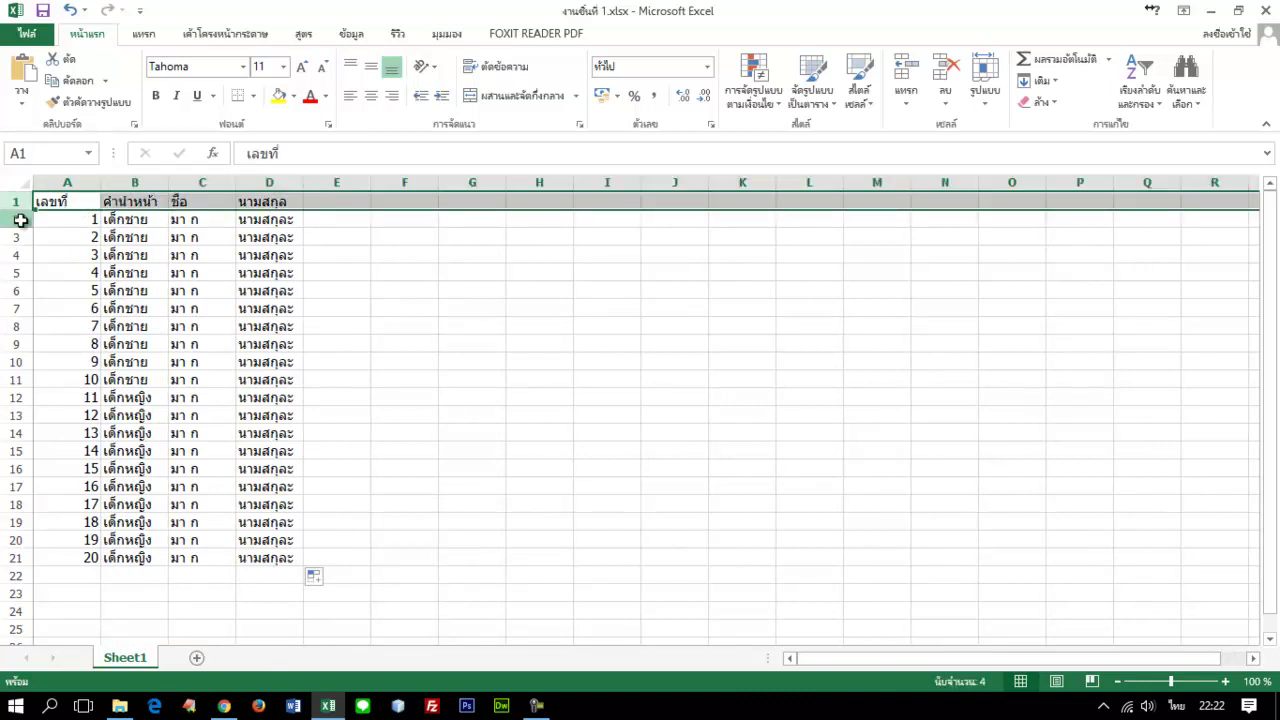
left_click(14, 220)
left_click(18, 238)
left_click(18, 255)
left_click(18, 273)
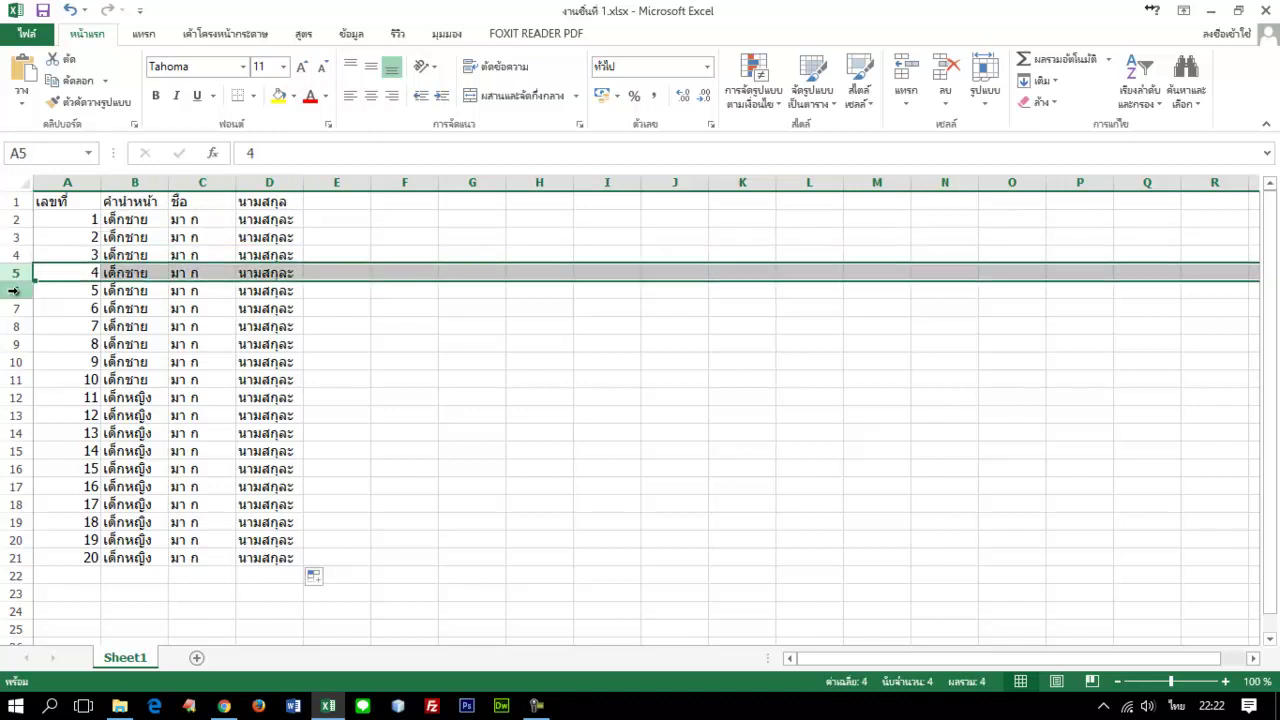
left_click(18, 291)
Jump from A1 down to A21, then to row 1048576, and back to A1
left_click(68, 206)
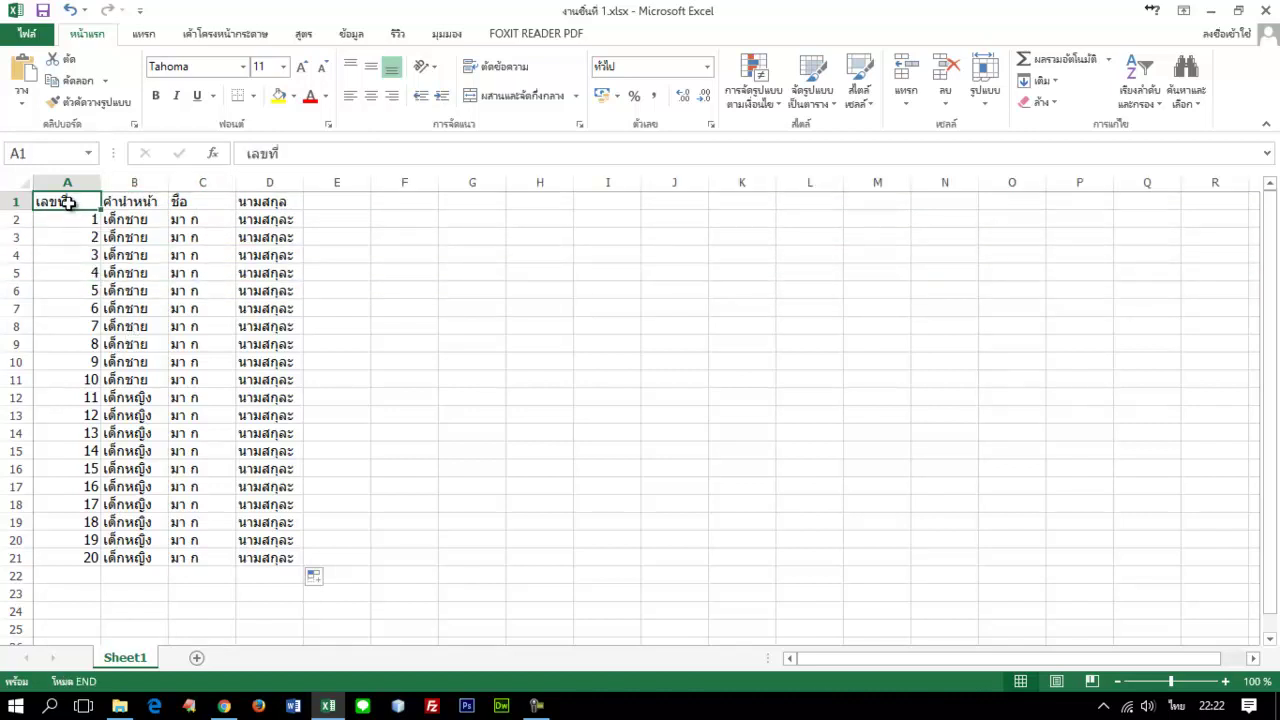
key("ctrl+Down")
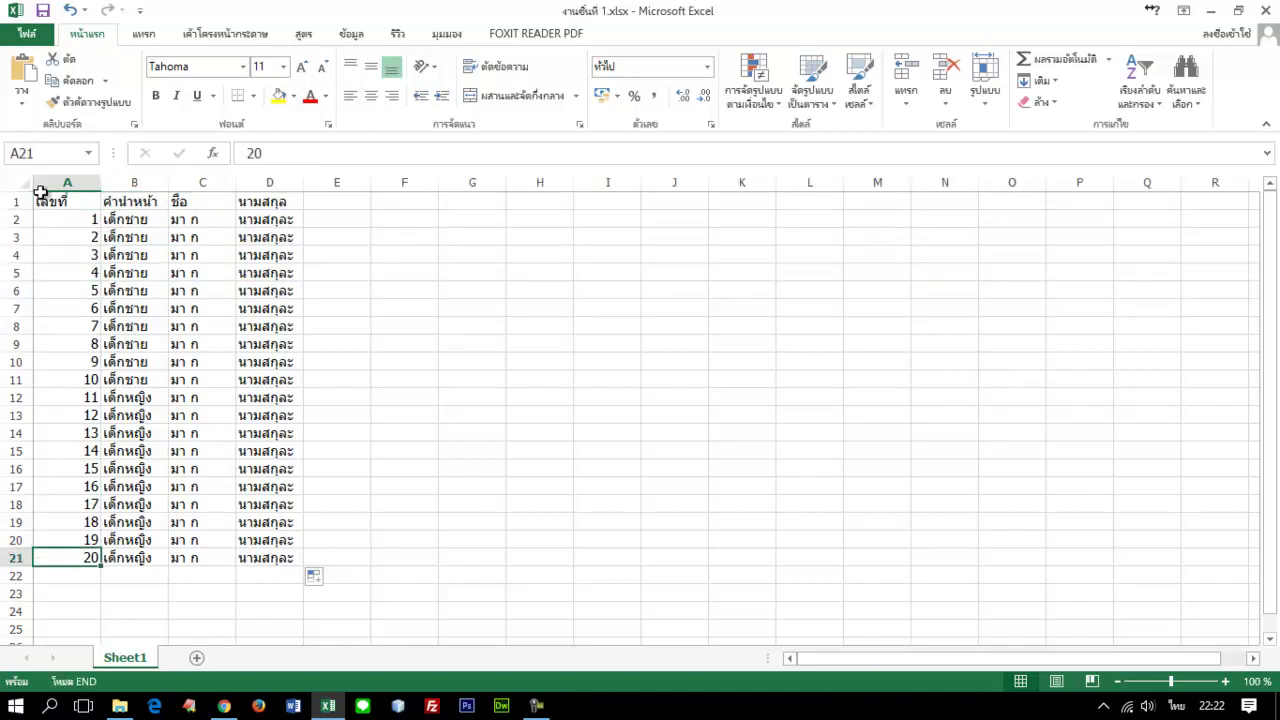
key("ctrl+Down")
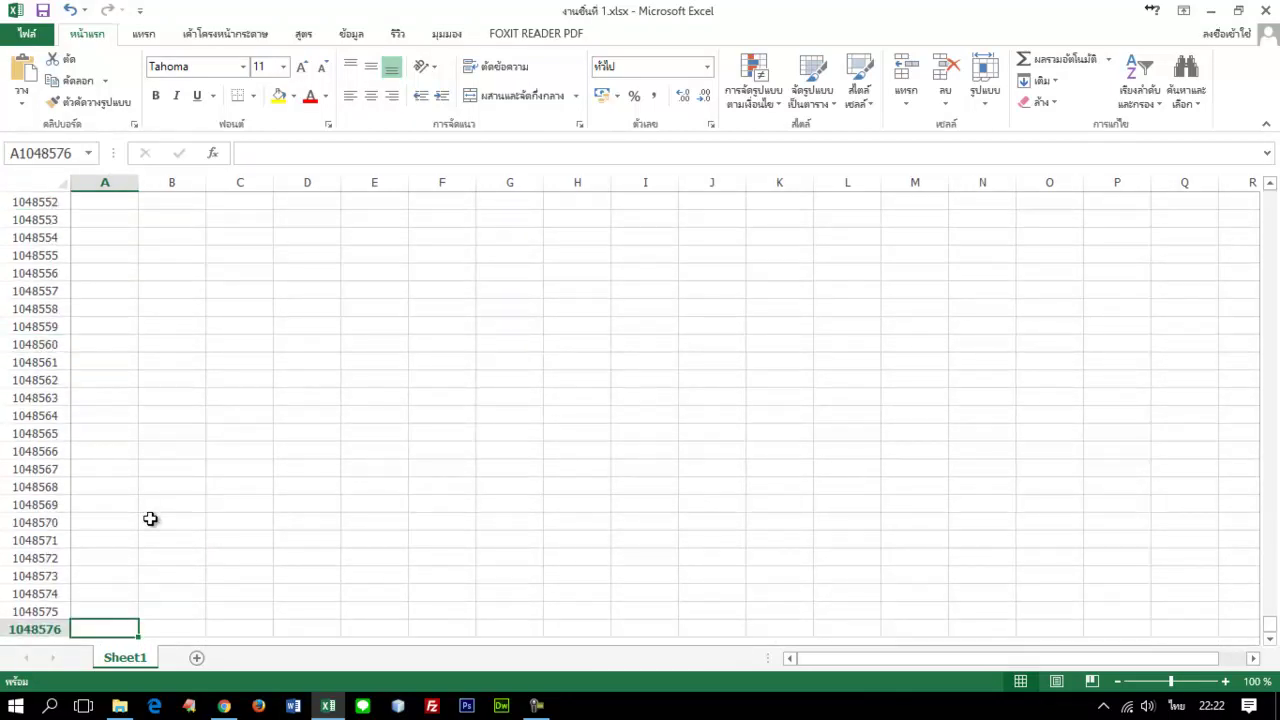
key("ctrl+Up")
key("ctrl+Up")
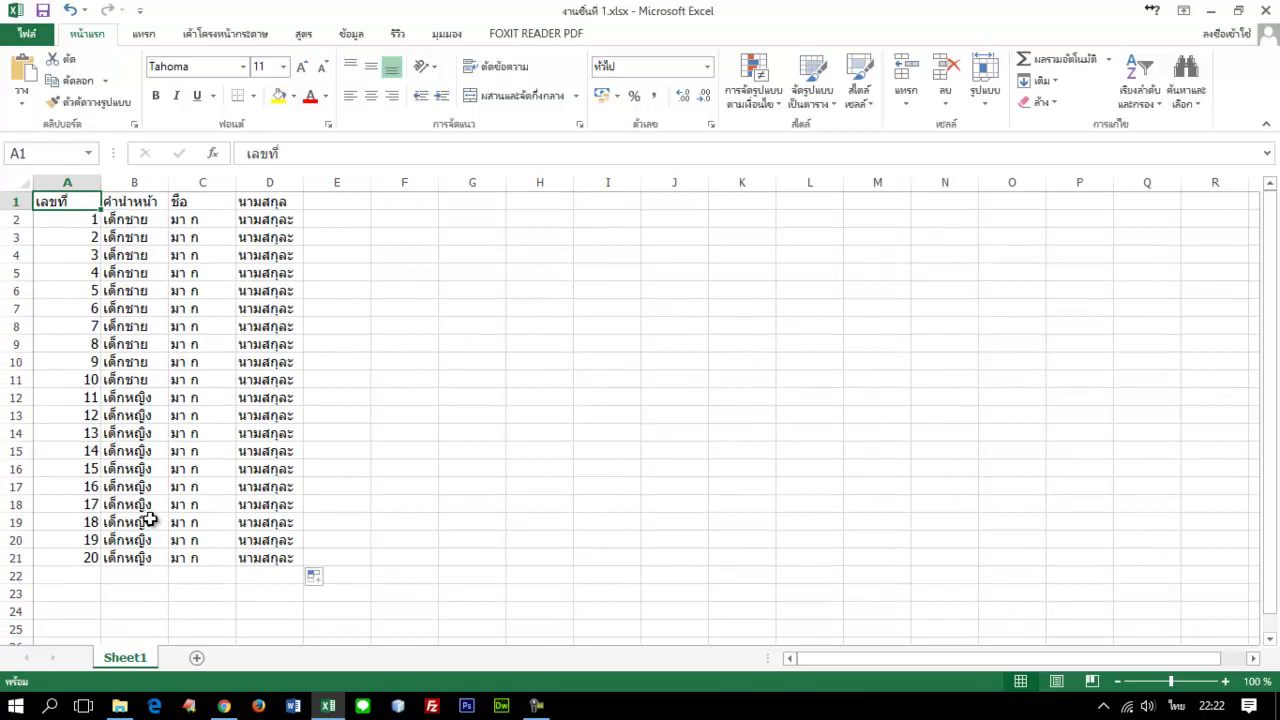
Select columns A to D, then rows 4 to 7, and return to A1
left_click(73, 178)
left_click(140, 182)
left_click(196, 182)
left_click(252, 182)
left_click(16, 255)
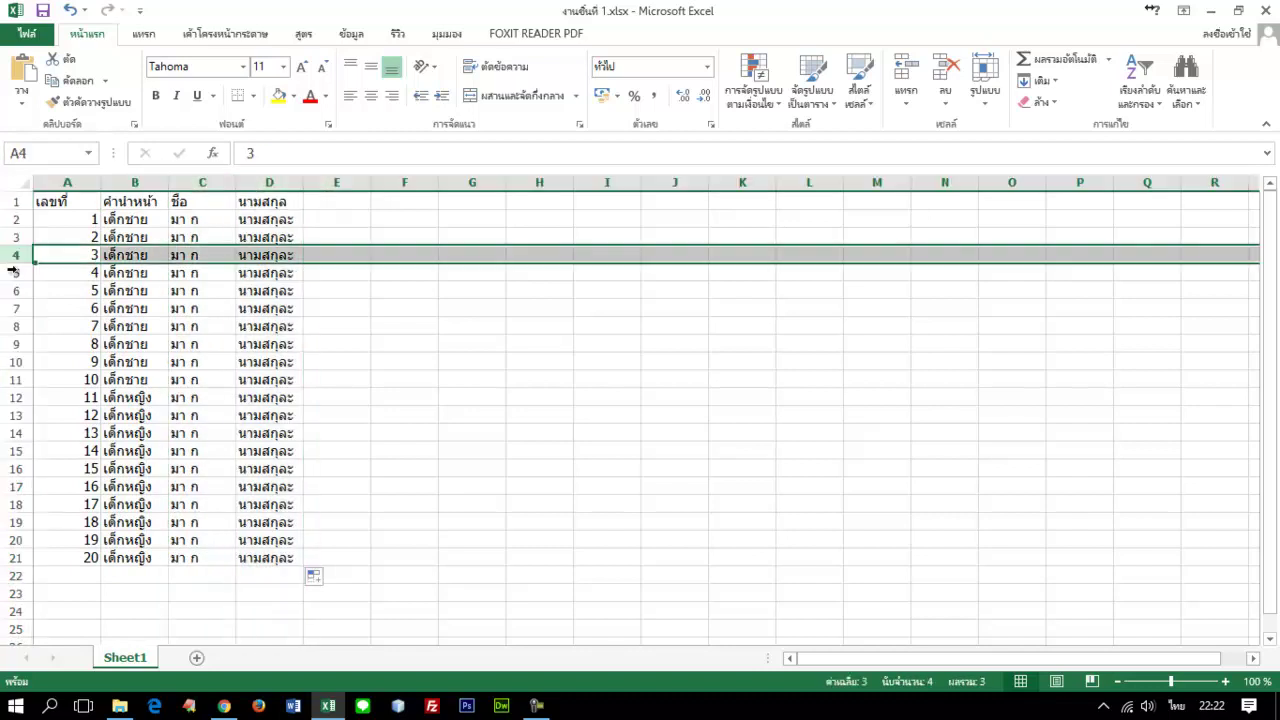
left_click(16, 272)
left_click(16, 290)
left_click(16, 308)
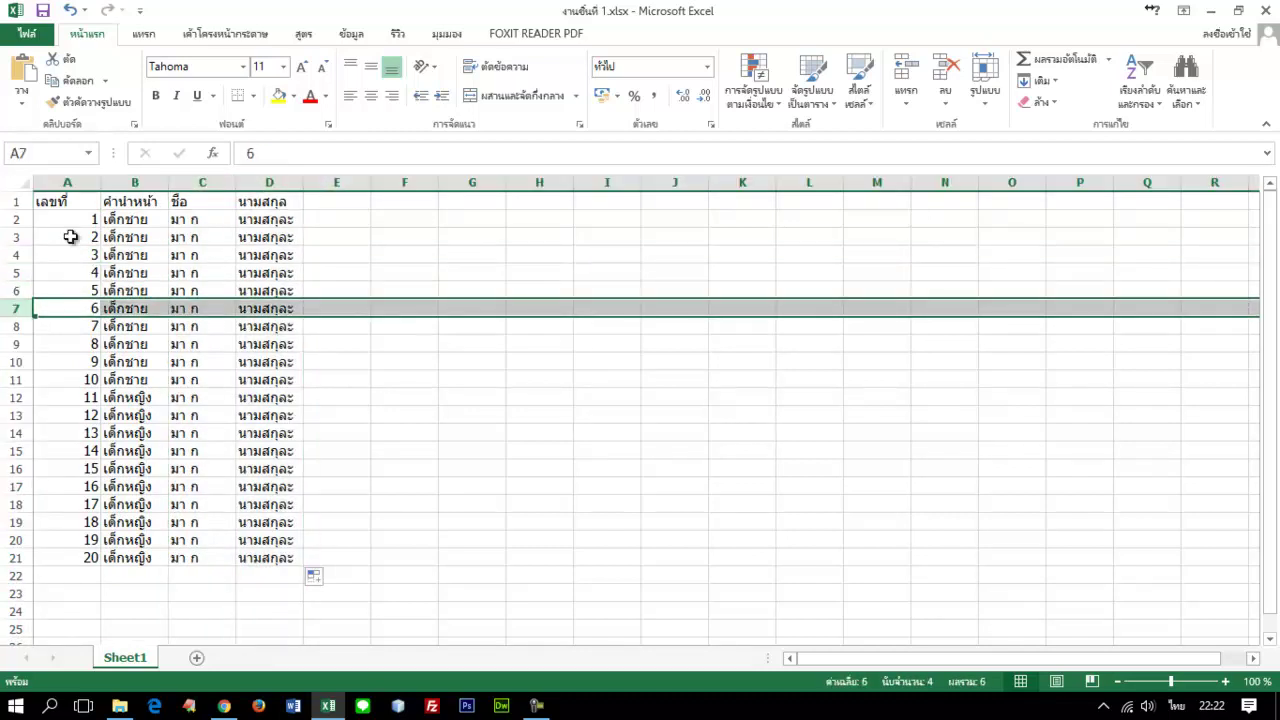
key("ctrl+Home")
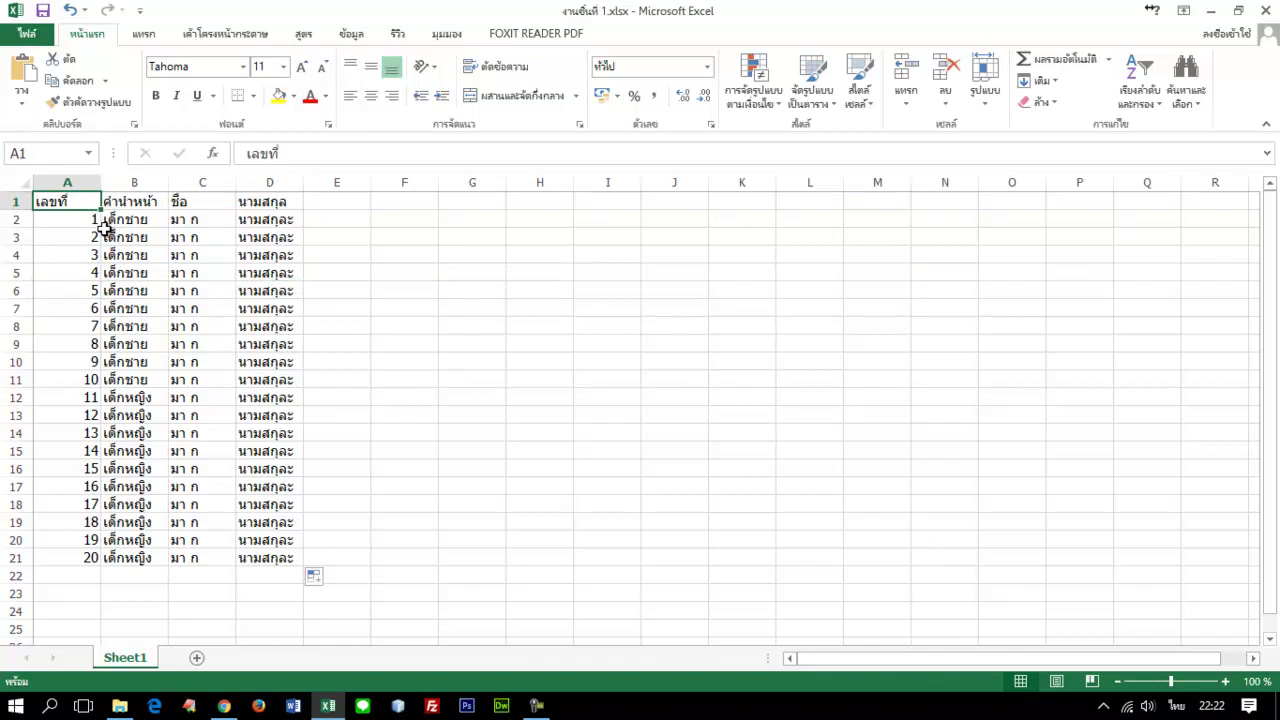
Select B2 and its Name Box address, then cells B3, B5, B7, A1 and A3
left_click(134, 218)
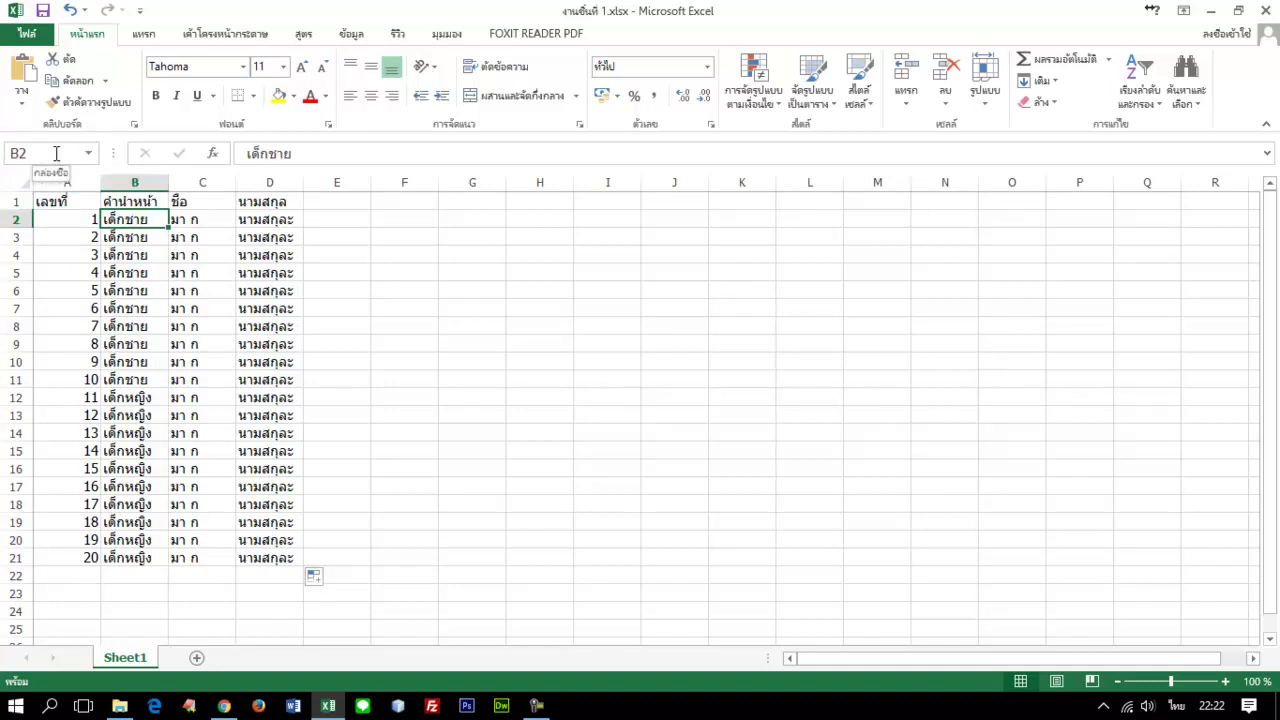
left_click(56, 153)
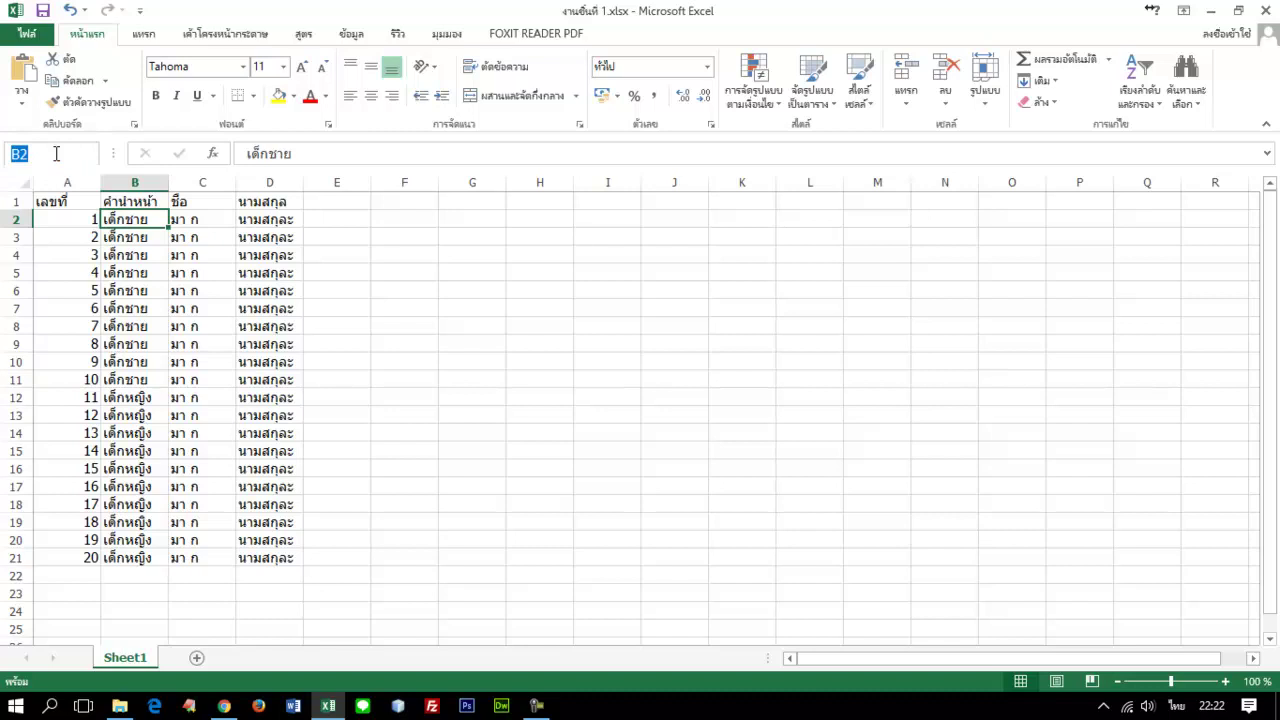
left_click(133, 242)
left_click(133, 270)
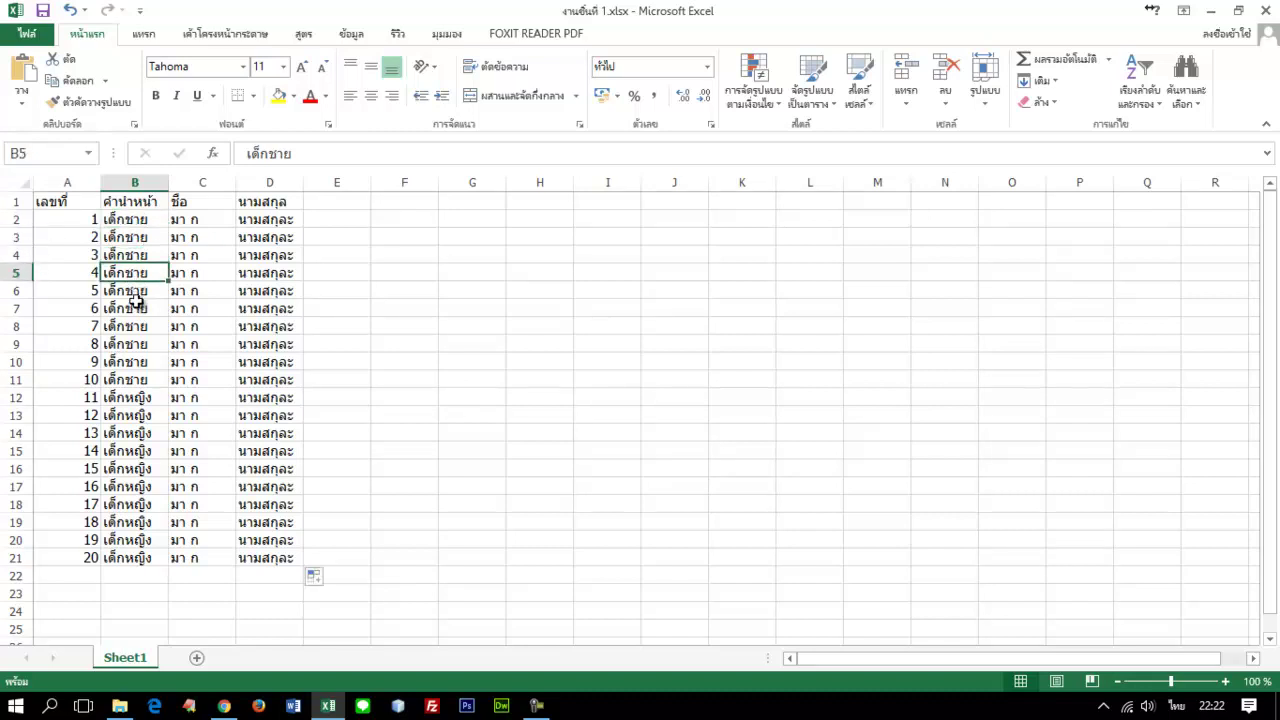
left_click(138, 306)
left_click(76, 200)
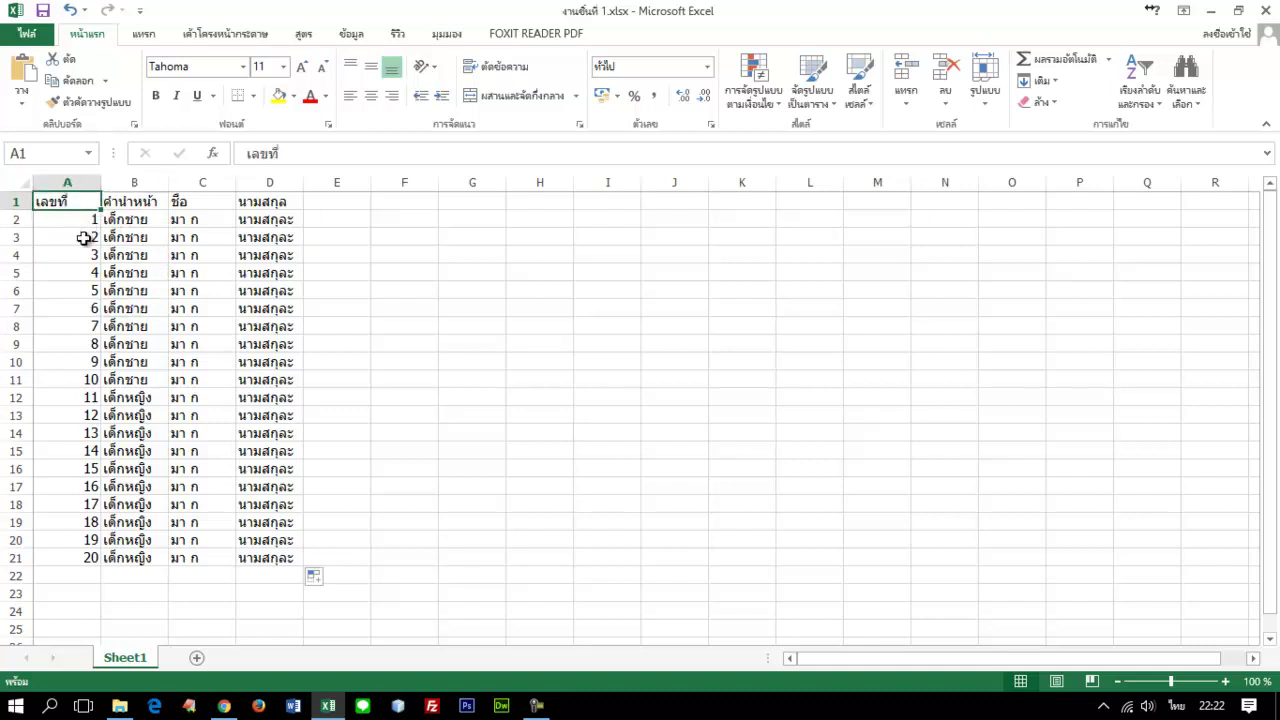
left_click(86, 237)
Select D1, column D and row 1, ending on cell D1
left_click(267, 203)
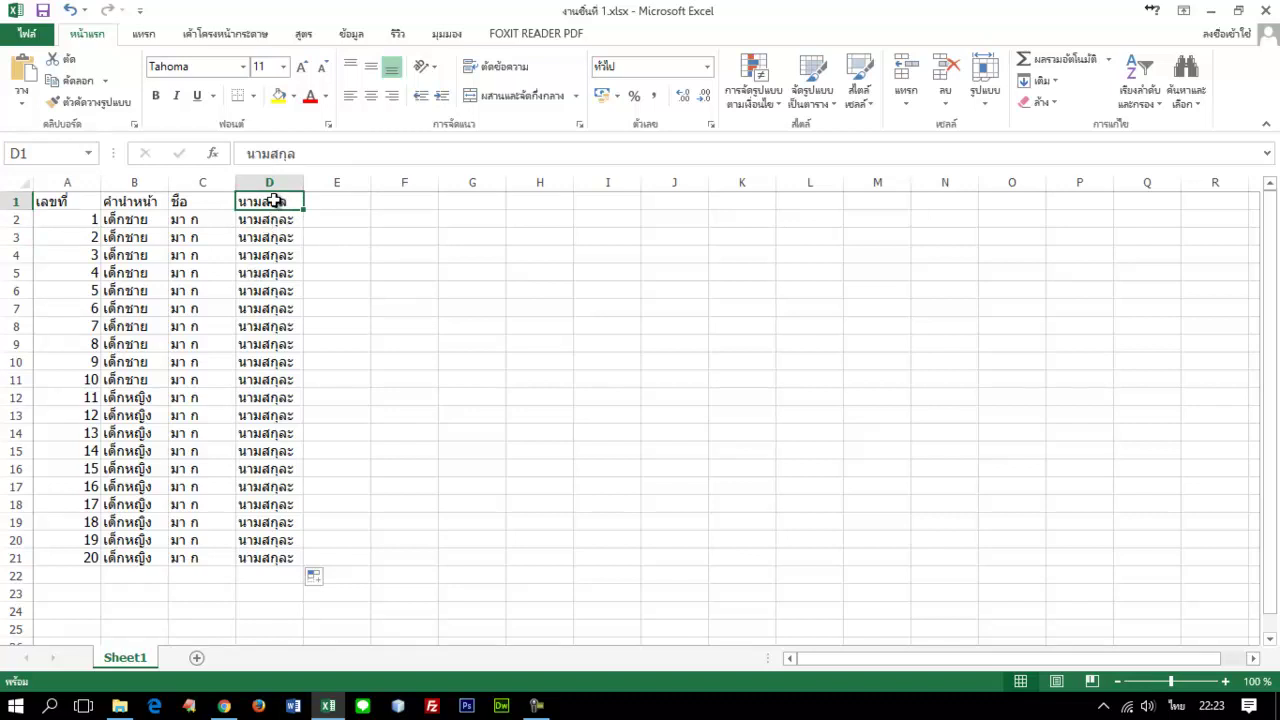
left_click(270, 181)
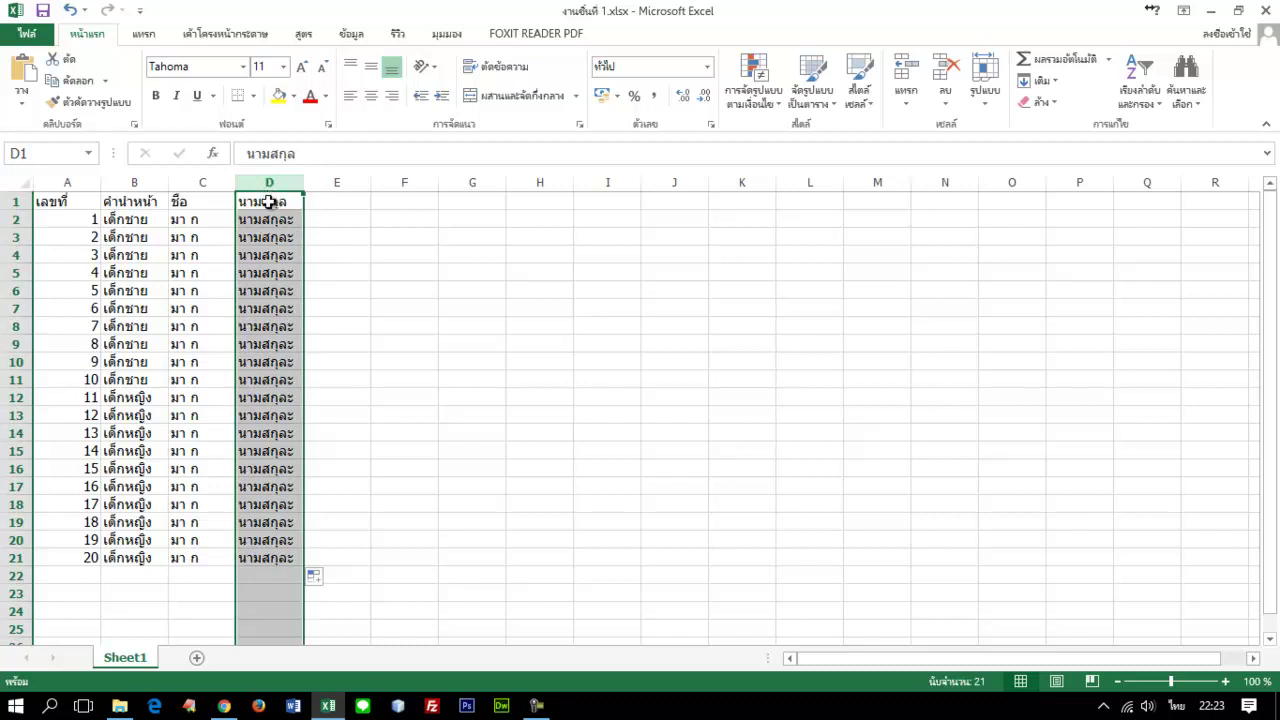
left_click(266, 201)
left_click(8, 201)
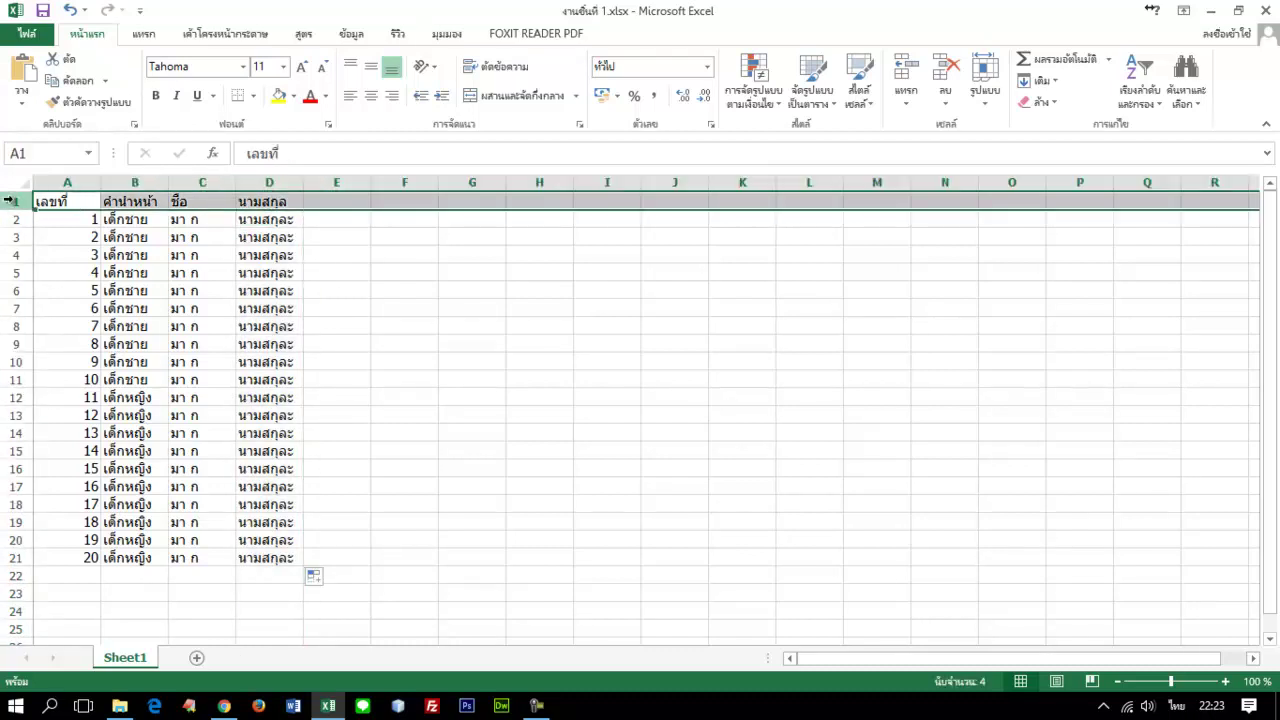
left_click(282, 201)
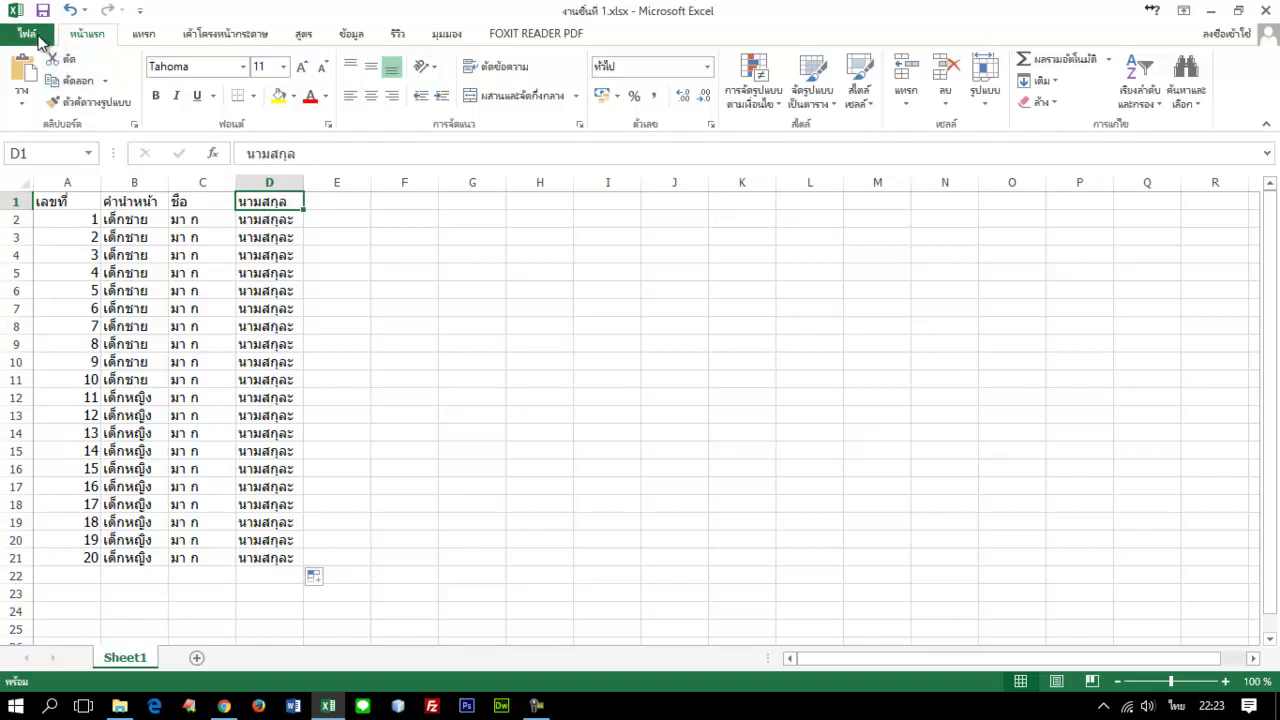
Enable 'R1C1 reference style' in Excel Options' Formulas settings and apply with OK
left_click(38, 35)
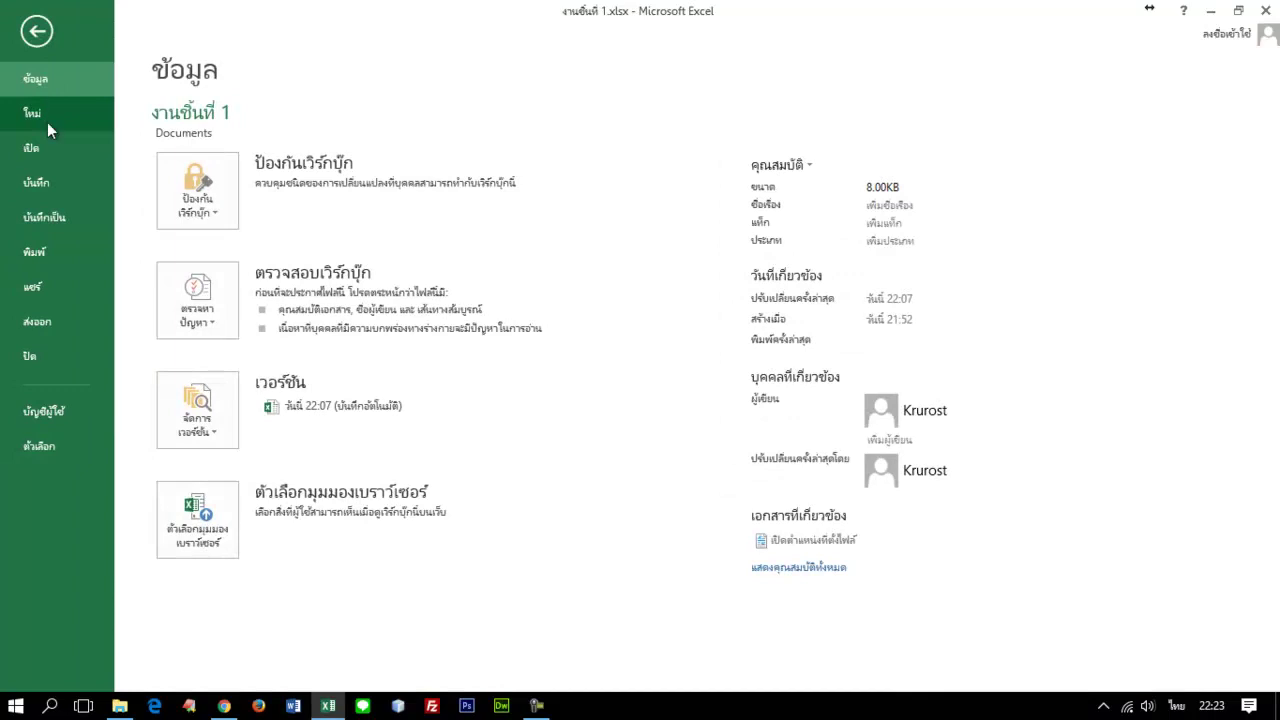
left_click(61, 443)
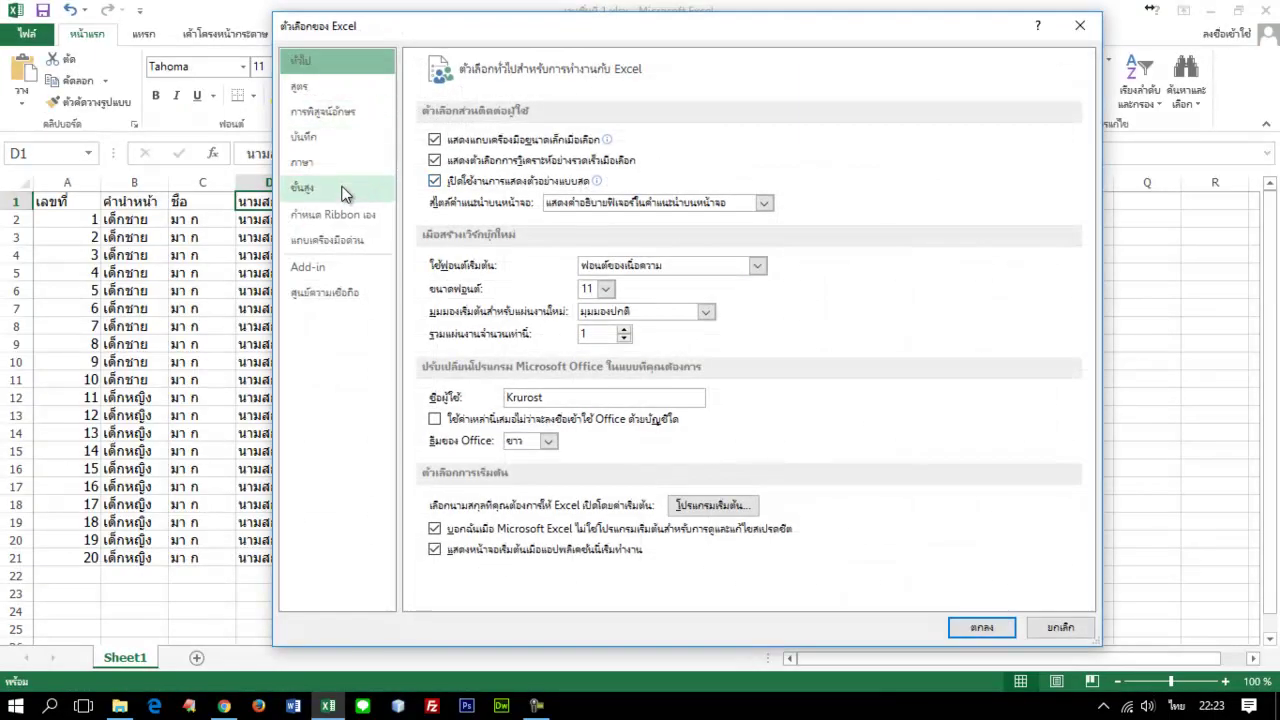
left_click(329, 88)
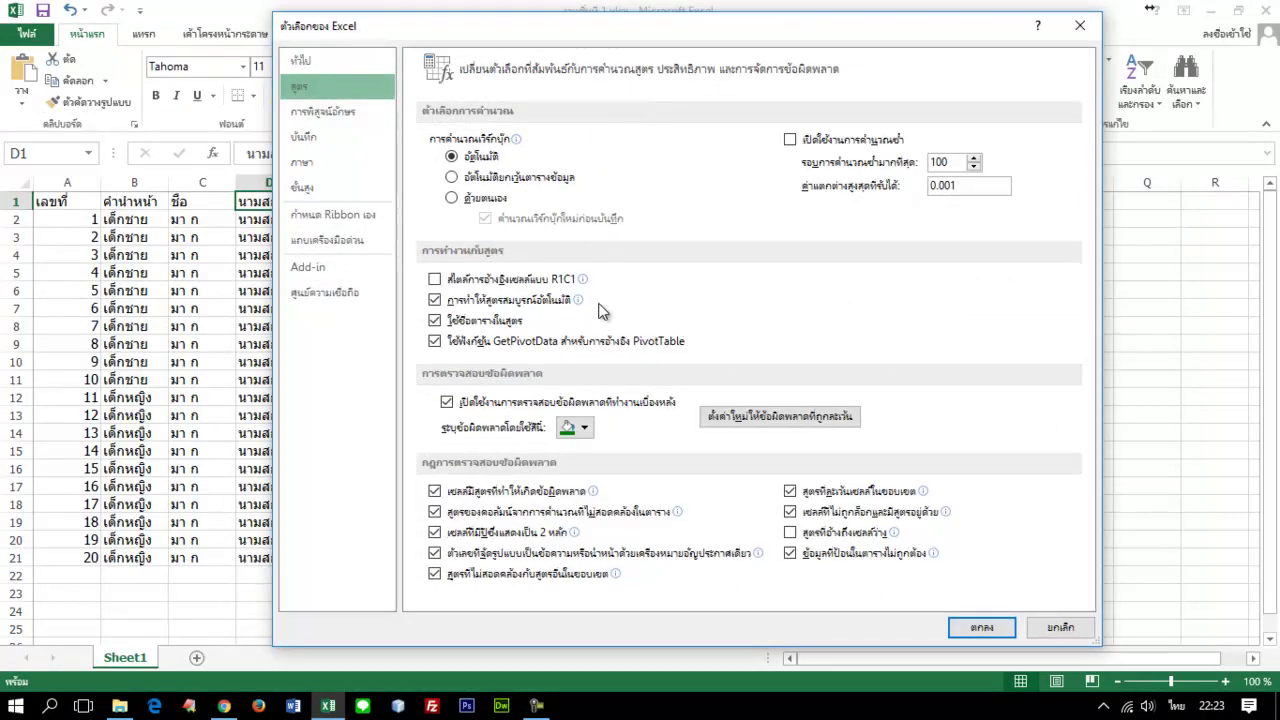
left_click(435, 279)
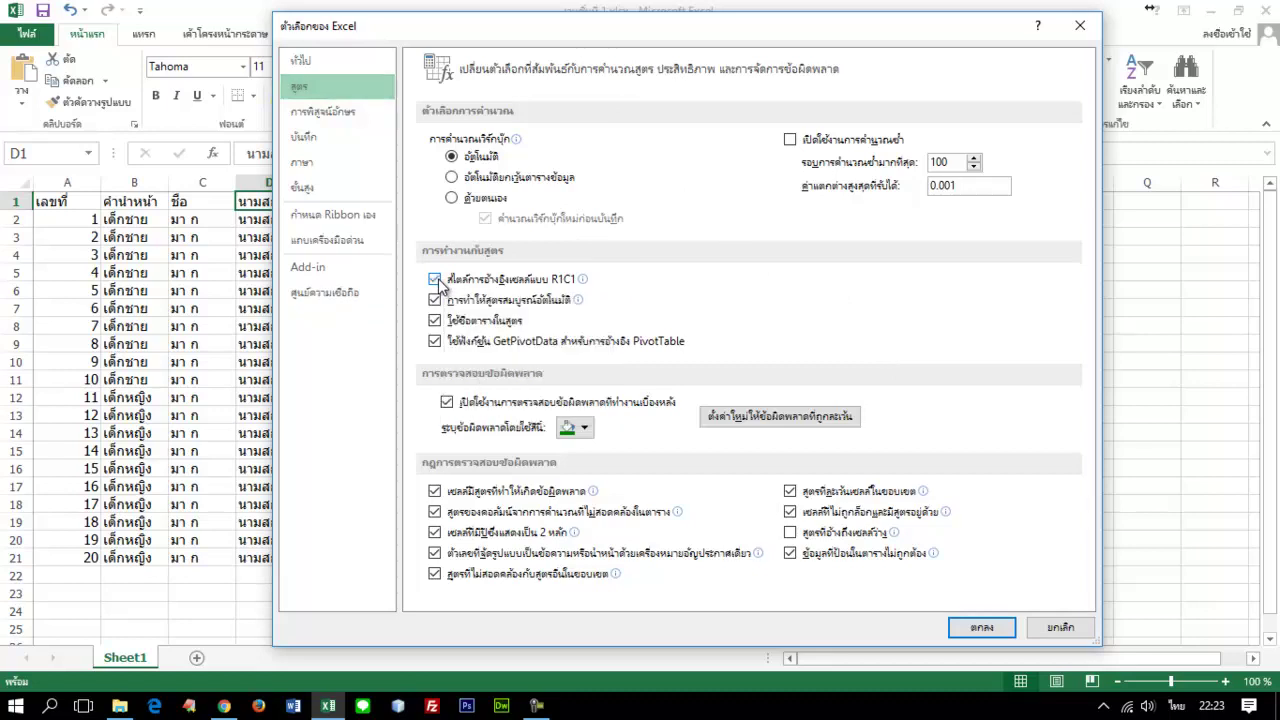
left_click(987, 632)
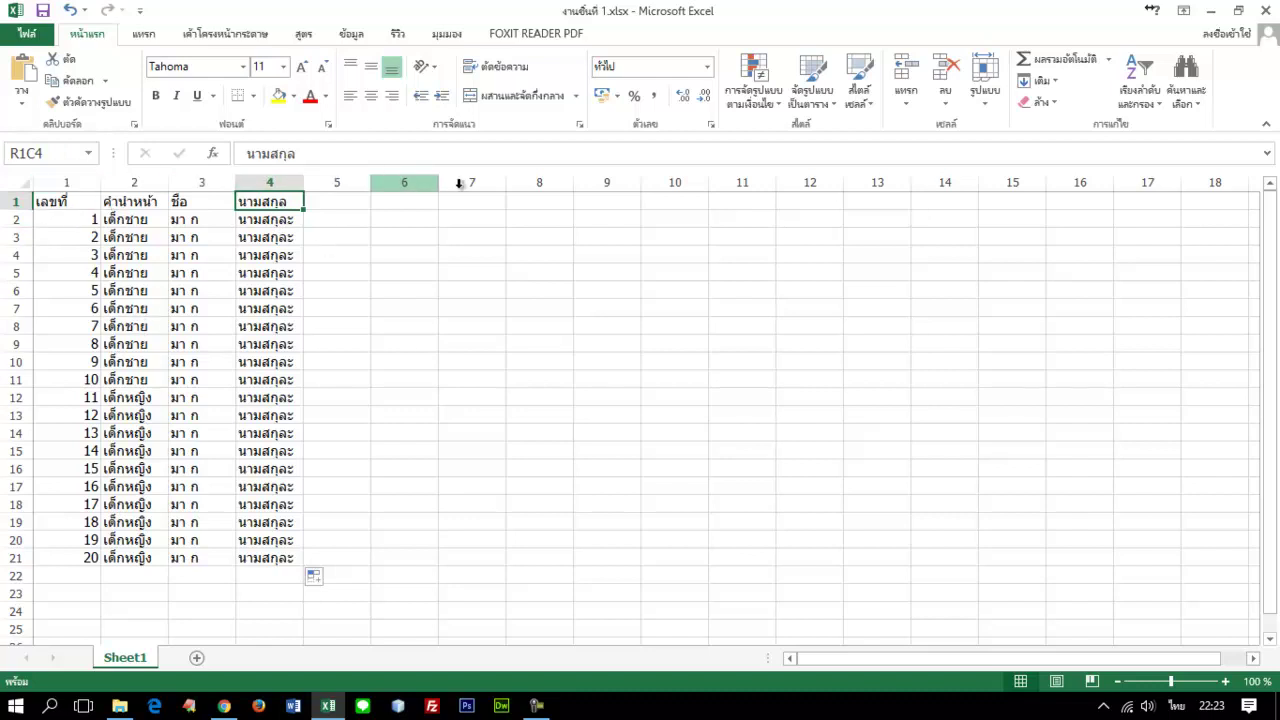
Select whole columns 1, 2, 3 and 4 in turn under R1C1 numbering
left_click(72, 182)
left_click(134, 183)
left_click(86, 182)
left_click(134, 182)
left_click(196, 182)
left_click(252, 182)
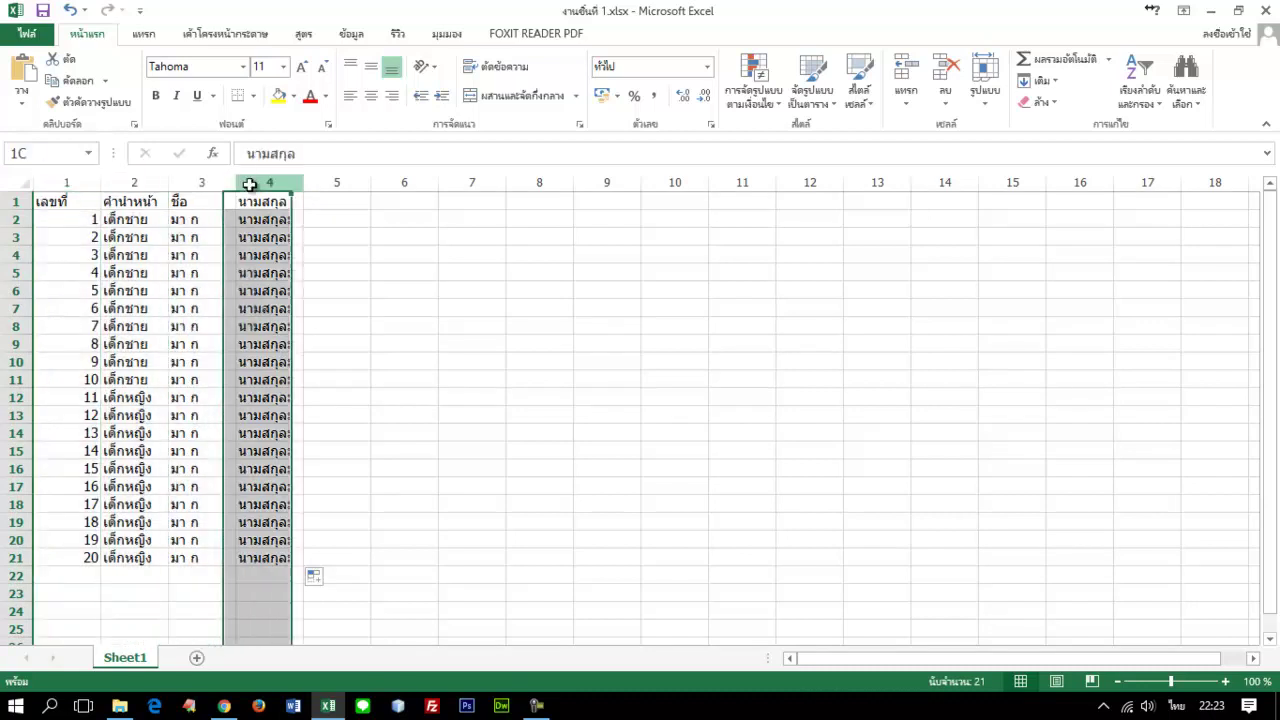
Select cells R1C4 and R1C1, then open the File Info page
left_click(281, 201)
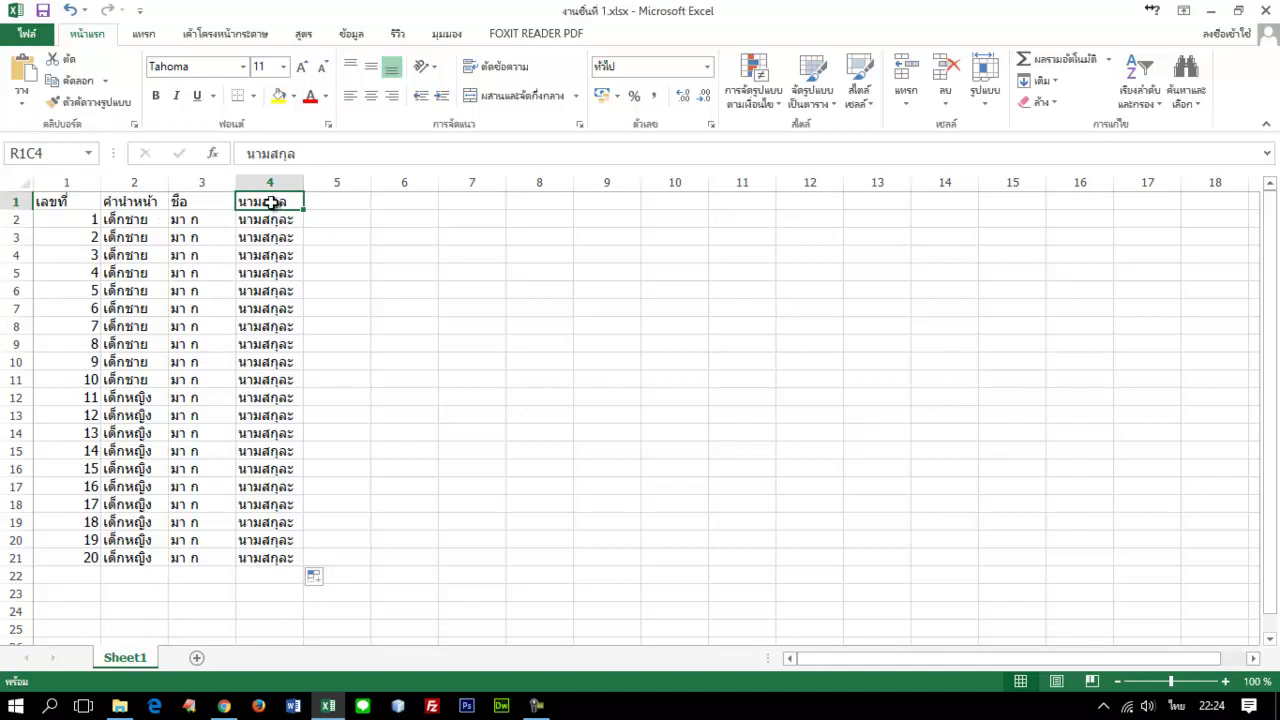
left_click(63, 203)
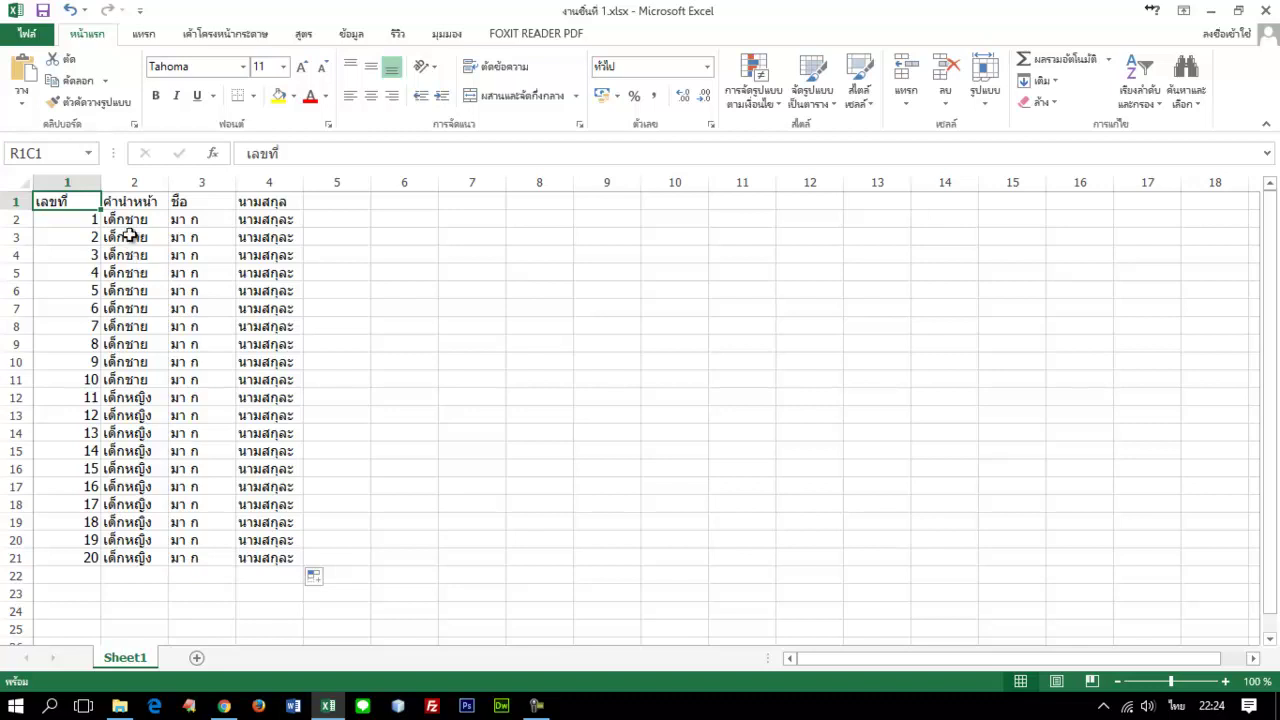
left_click(27, 33)
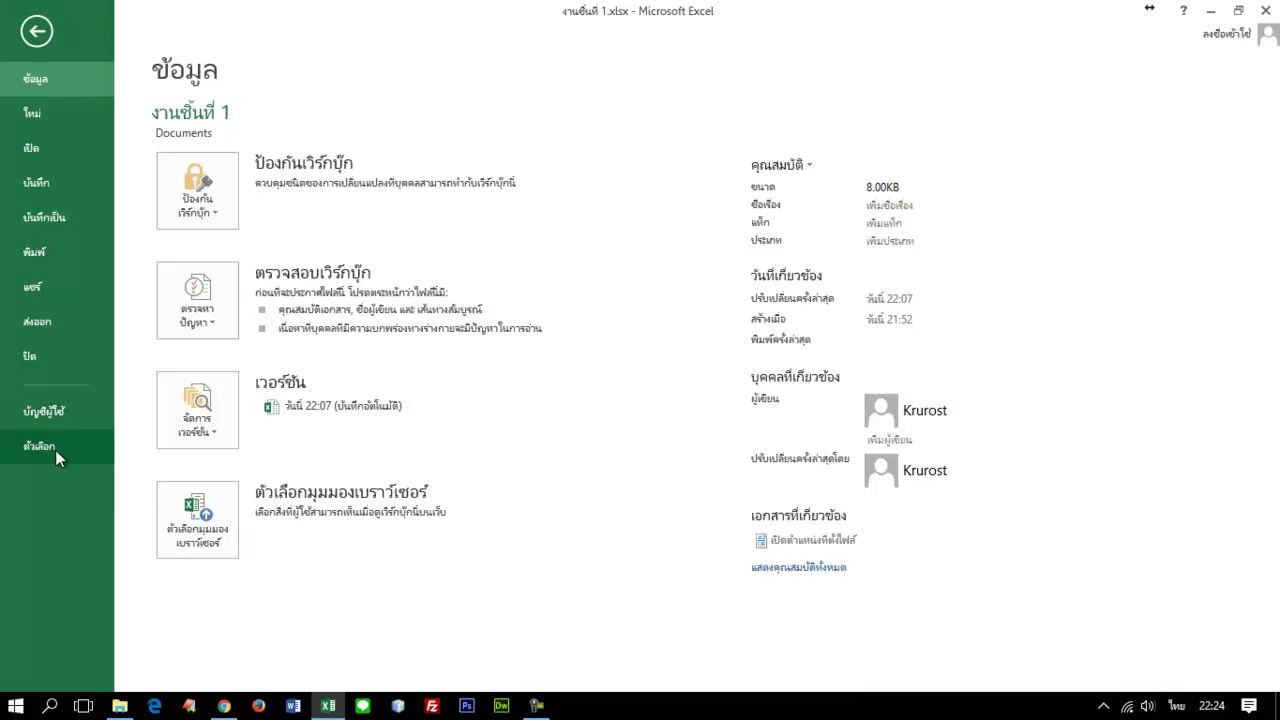
Uncheck 'R1C1 reference style' in Options > Formulas and apply with OK
left_click(33, 36)
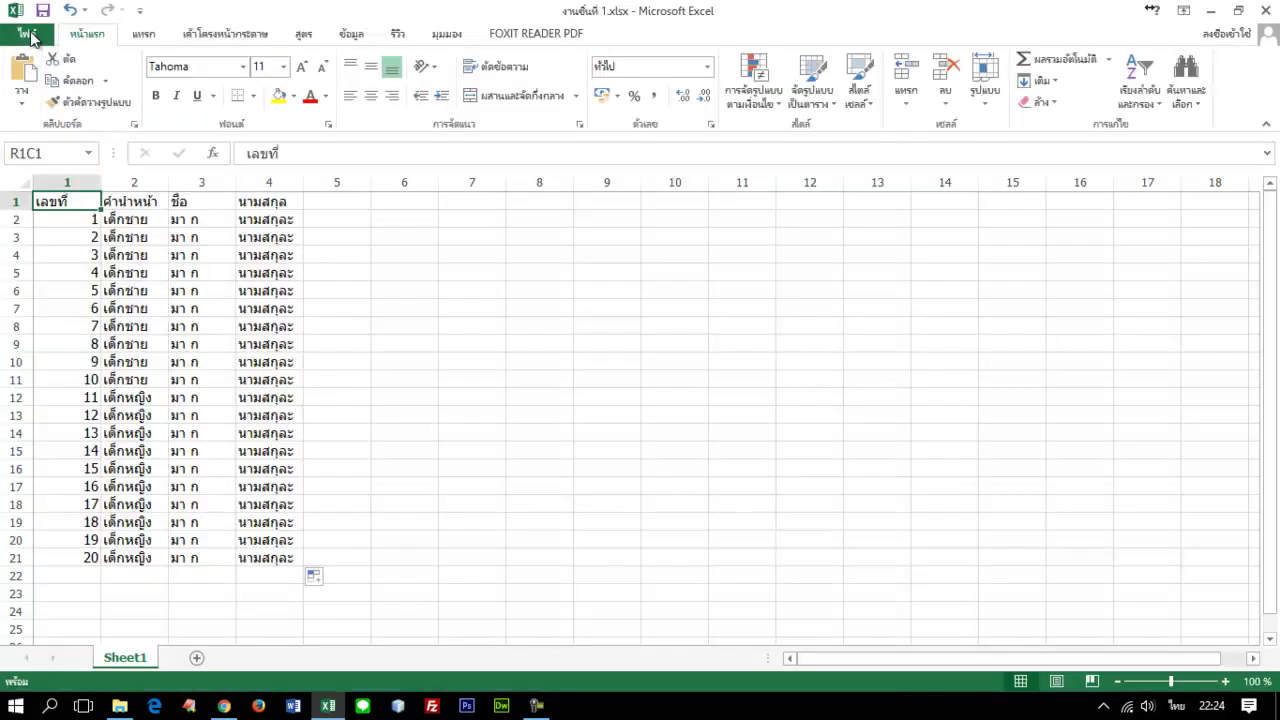
left_click(28, 33)
left_click(85, 454)
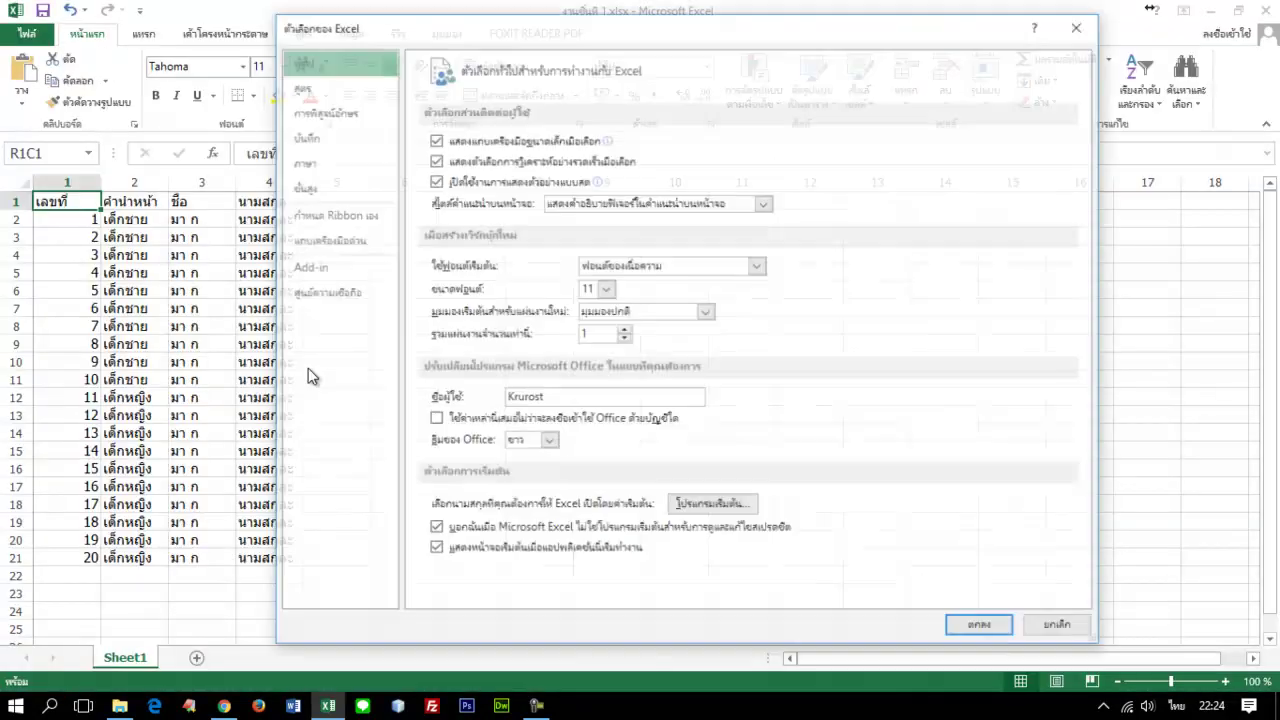
left_click(305, 88)
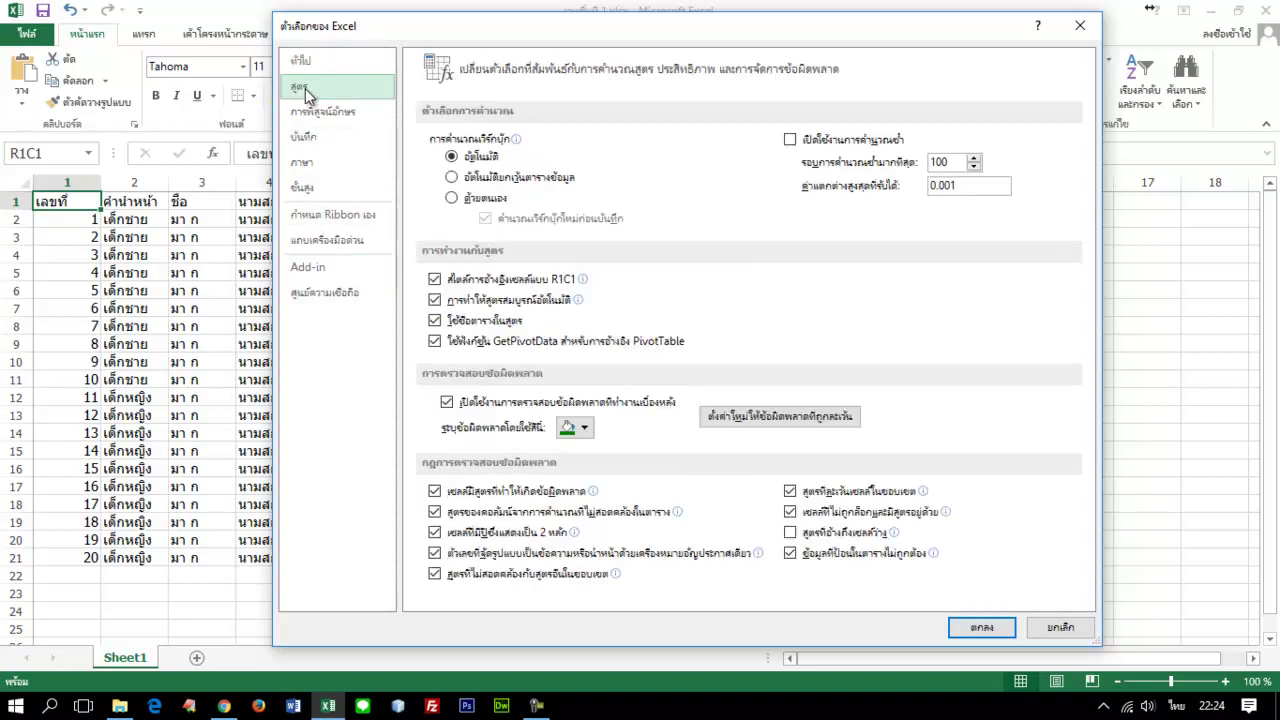
left_click(468, 288)
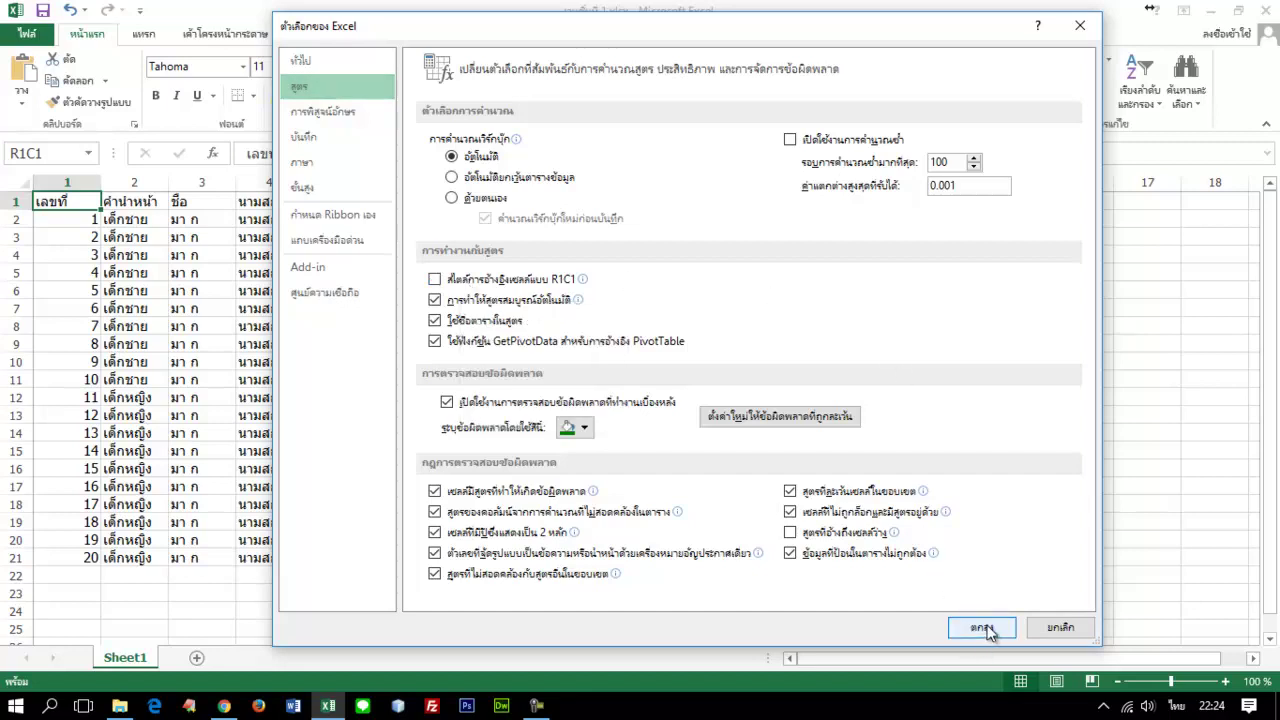
left_click(981, 627)
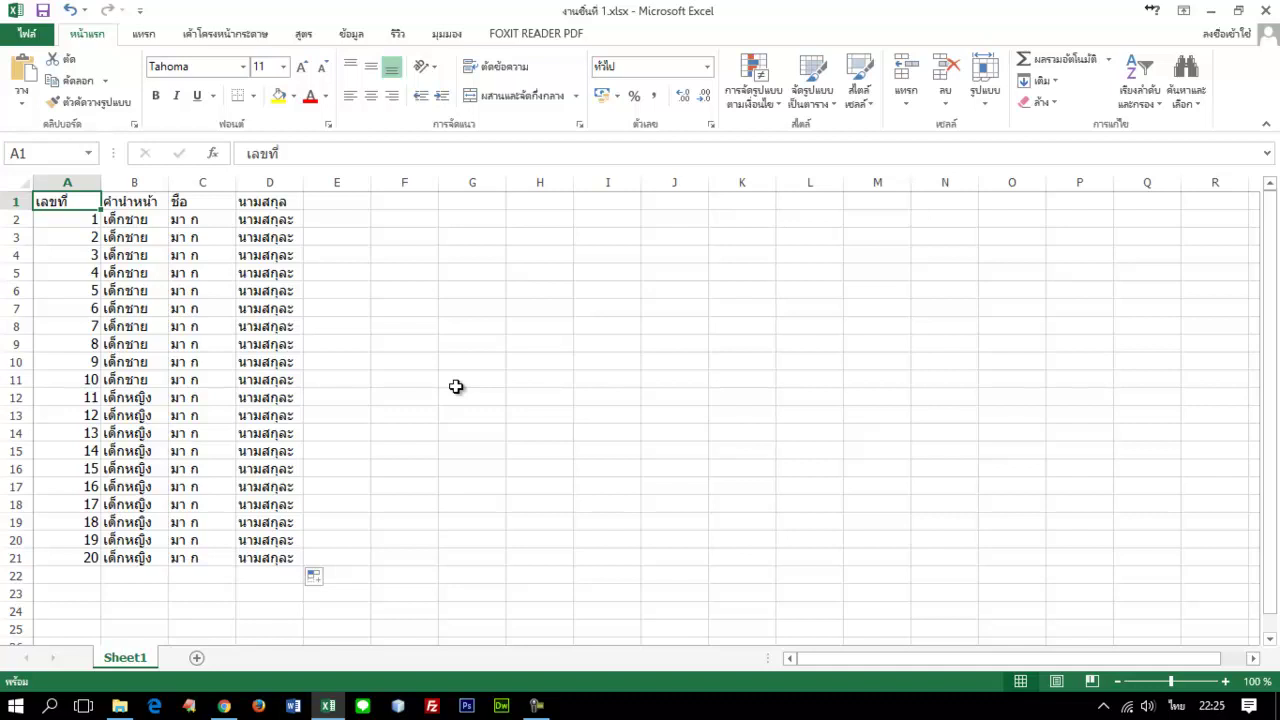
left_click(335, 203)
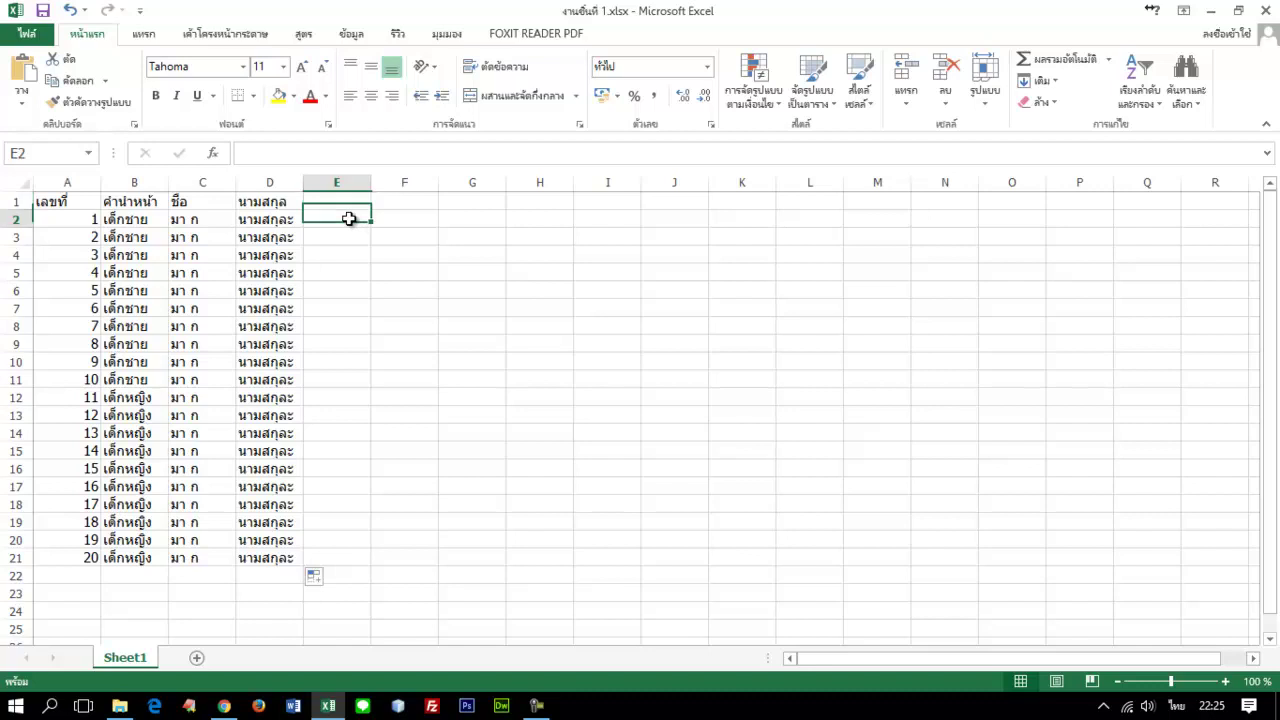
left_click_drag(357, 217, 359, 237)
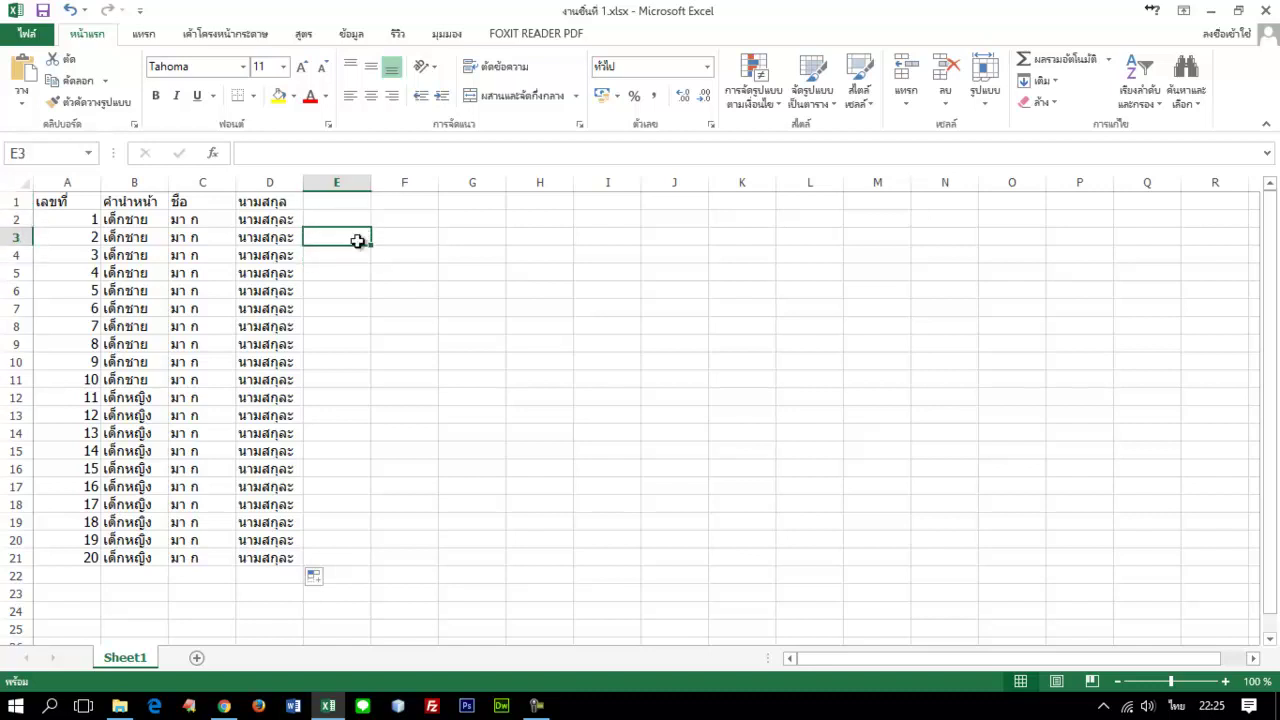
left_click(410, 239)
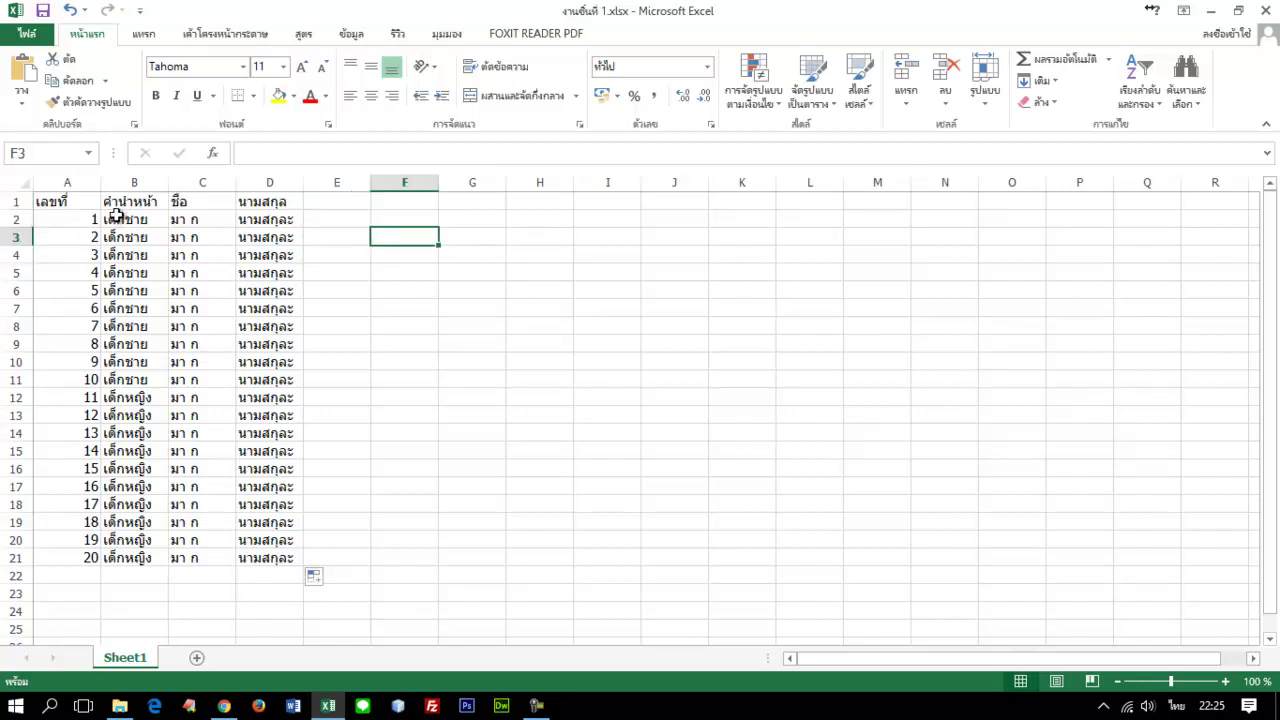
left_click(122, 221)
key("Down")
key("Down")
key("Down")
key("Down")
key("Down")
key("Down")
key("Down")
key("Down")
key("Down")
left_click(114, 268)
left_click(116, 222)
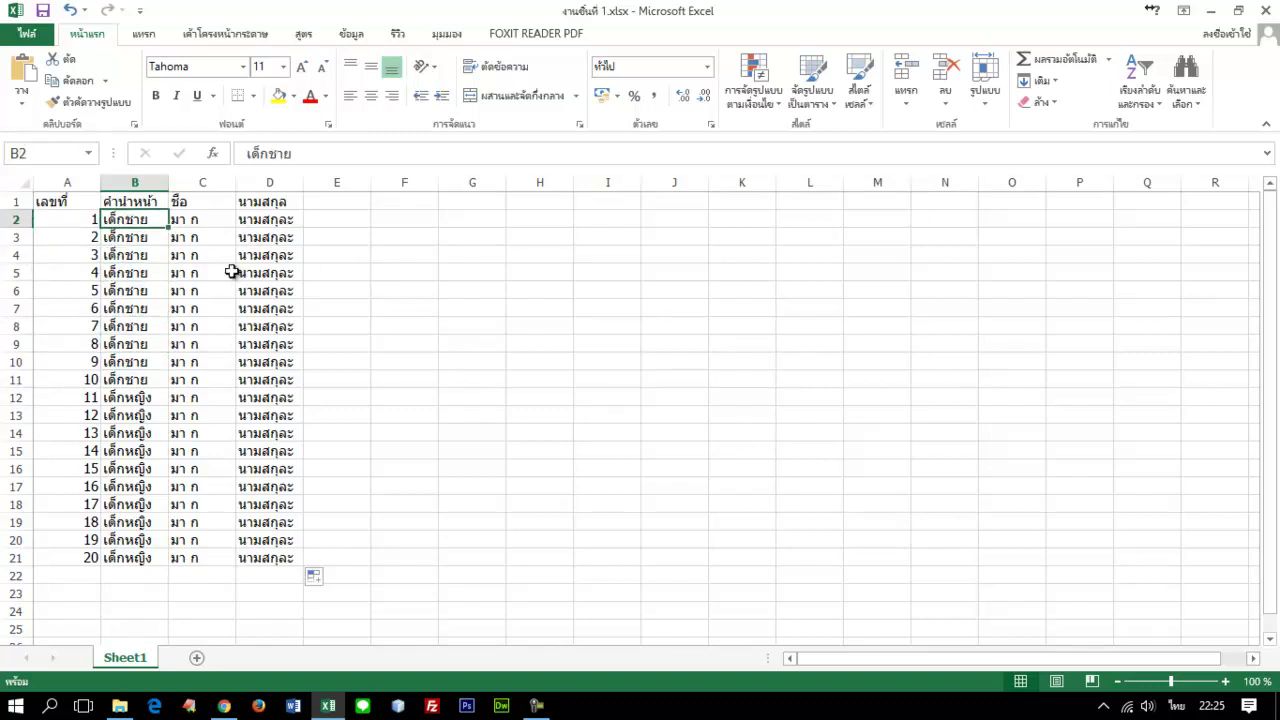
left_click(82, 219)
left_click(180, 326)
left_click(270, 400)
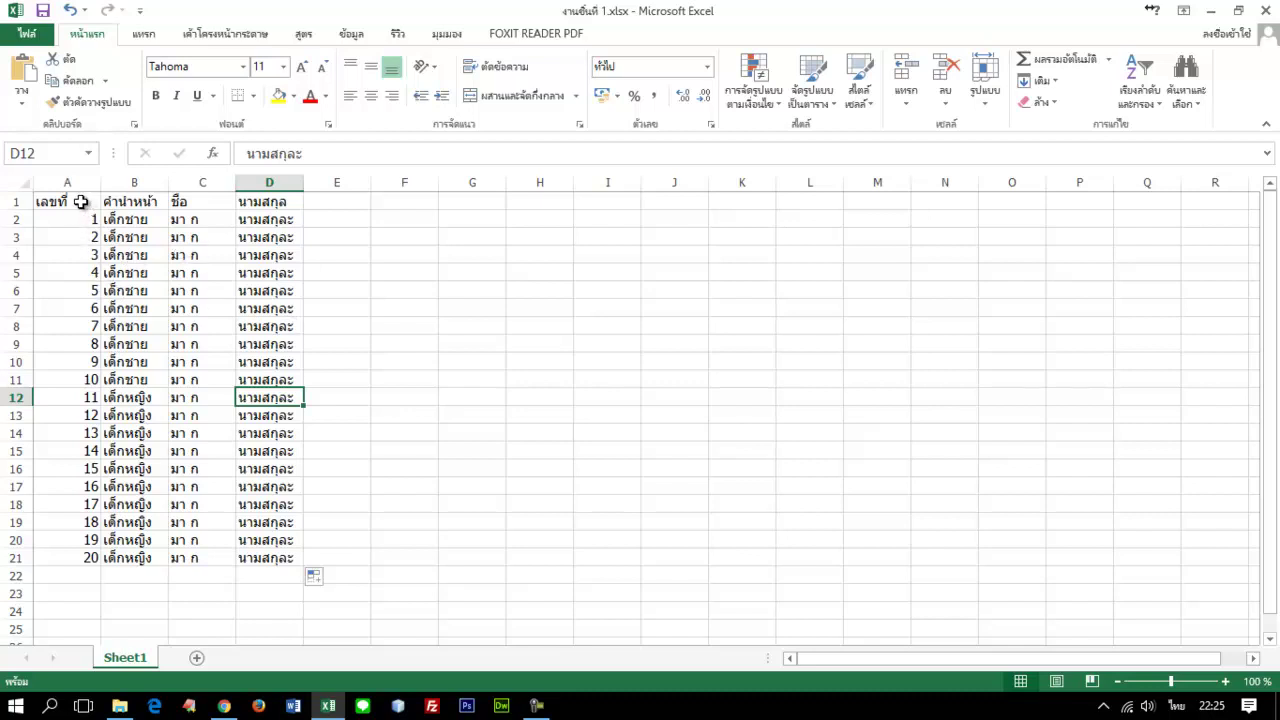
left_click(81, 202)
left_click_drag(81, 202, 271, 560)
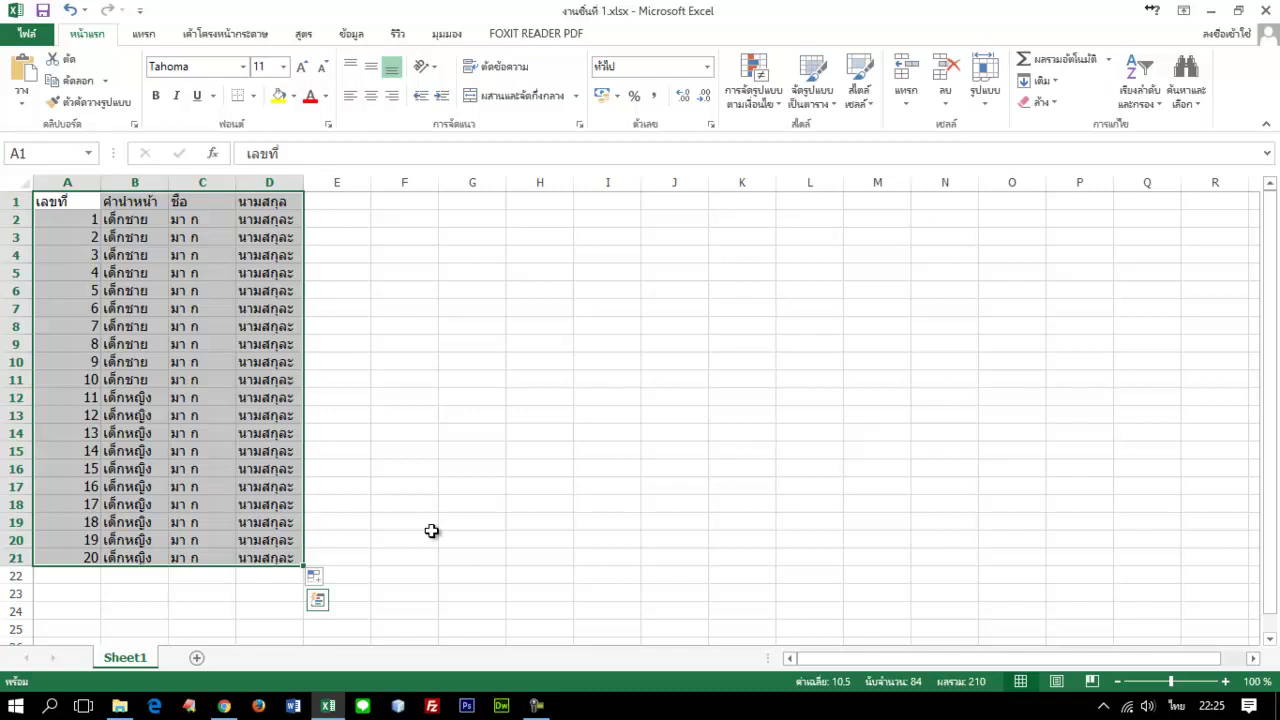
left_click(364, 274)
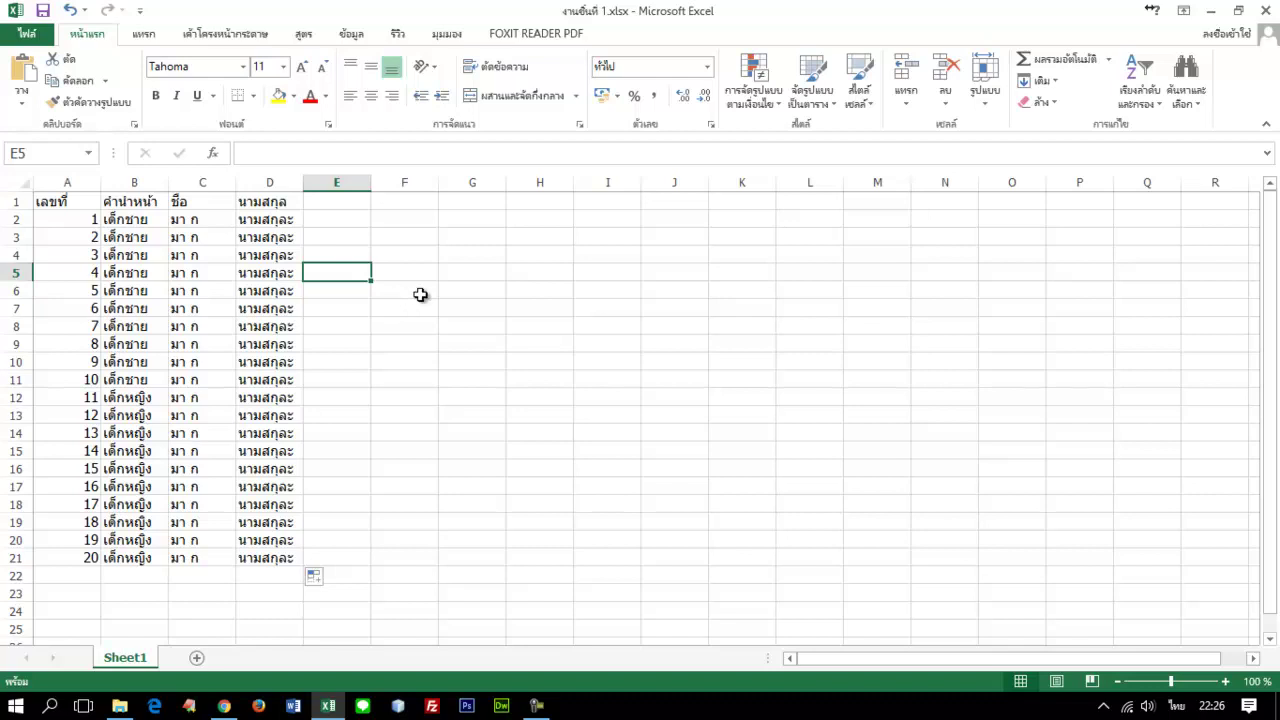
Select A1:A21 plus C1:C21, then deselect and start a new selection at A1
left_click(73, 200)
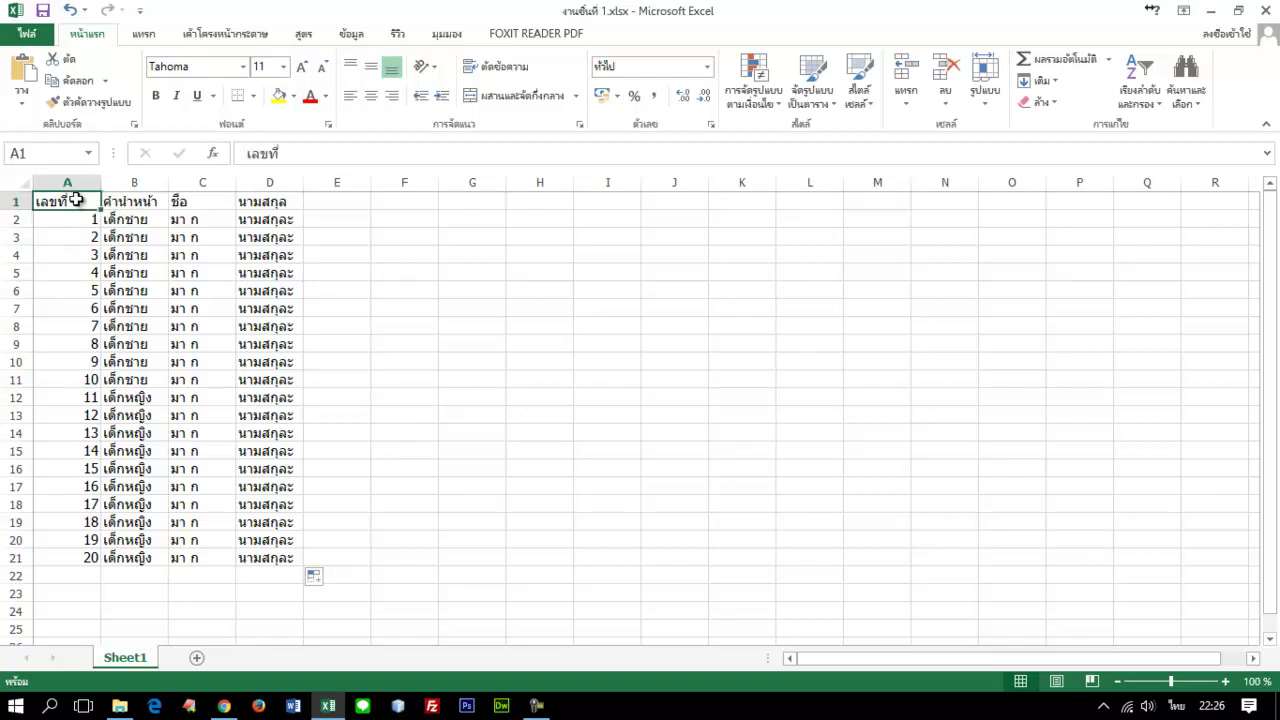
left_click_drag(76, 200, 67, 557)
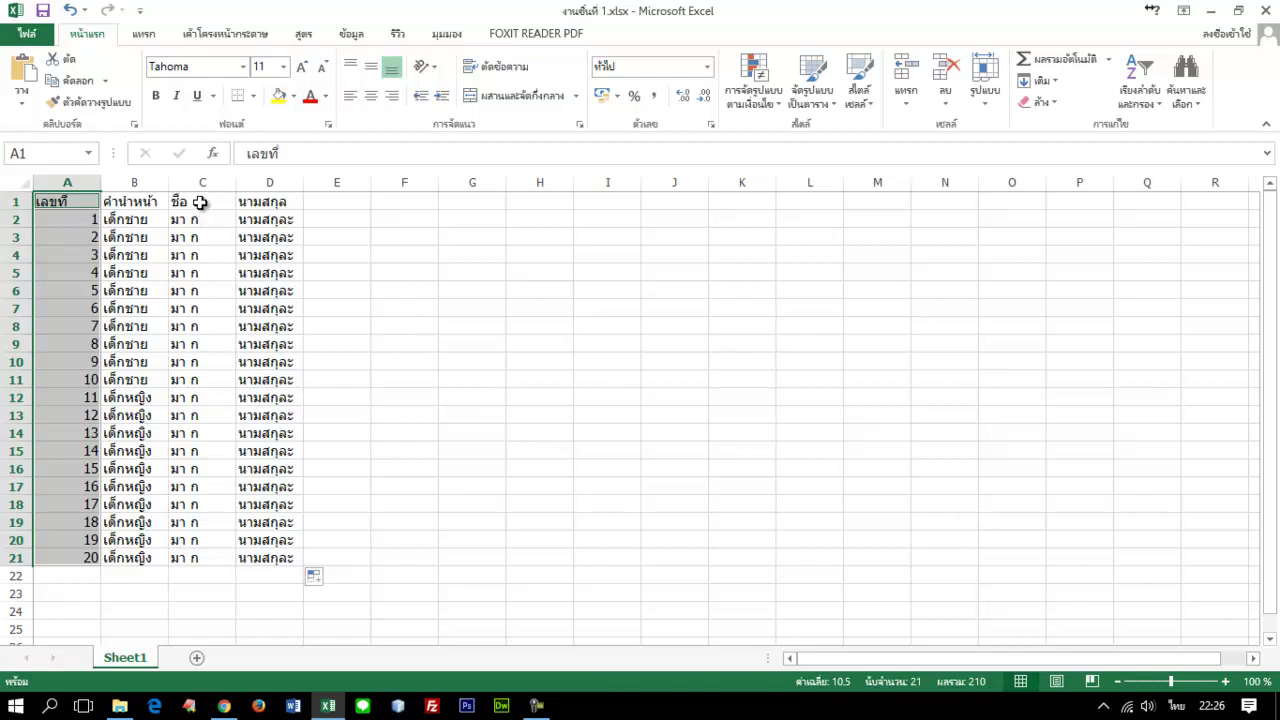
left_click_drag(200, 201, 178, 556, "ctrl")
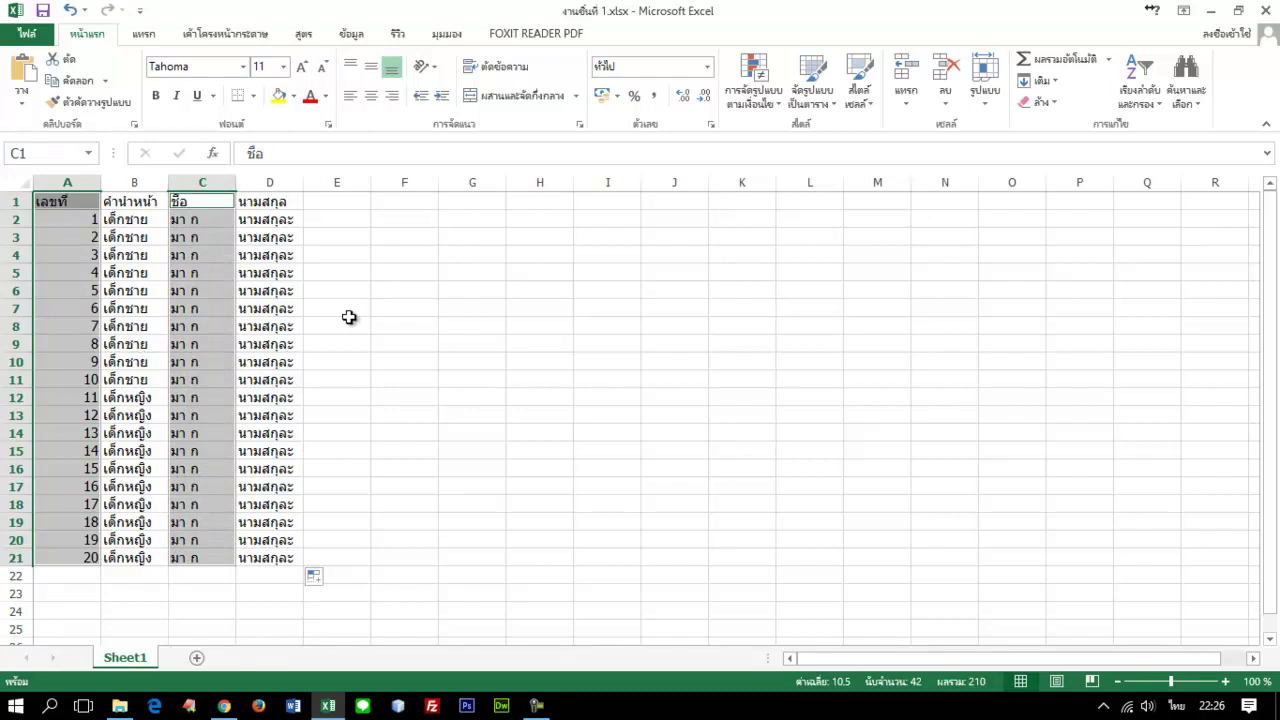
left_click(349, 320)
left_click(57, 206)
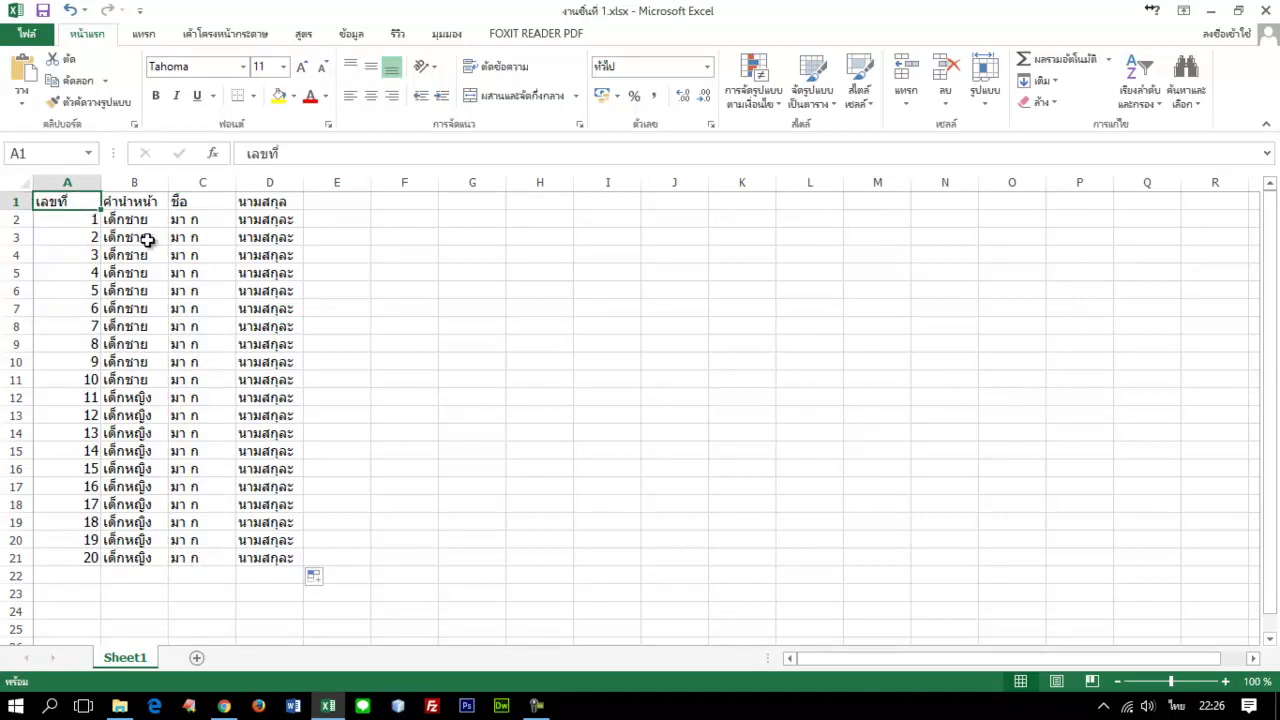
Ctrl-add cells A3, A5, A7, A9, A11, A13, A15, A17, A19 and A21
left_click(70, 244, "ctrl")
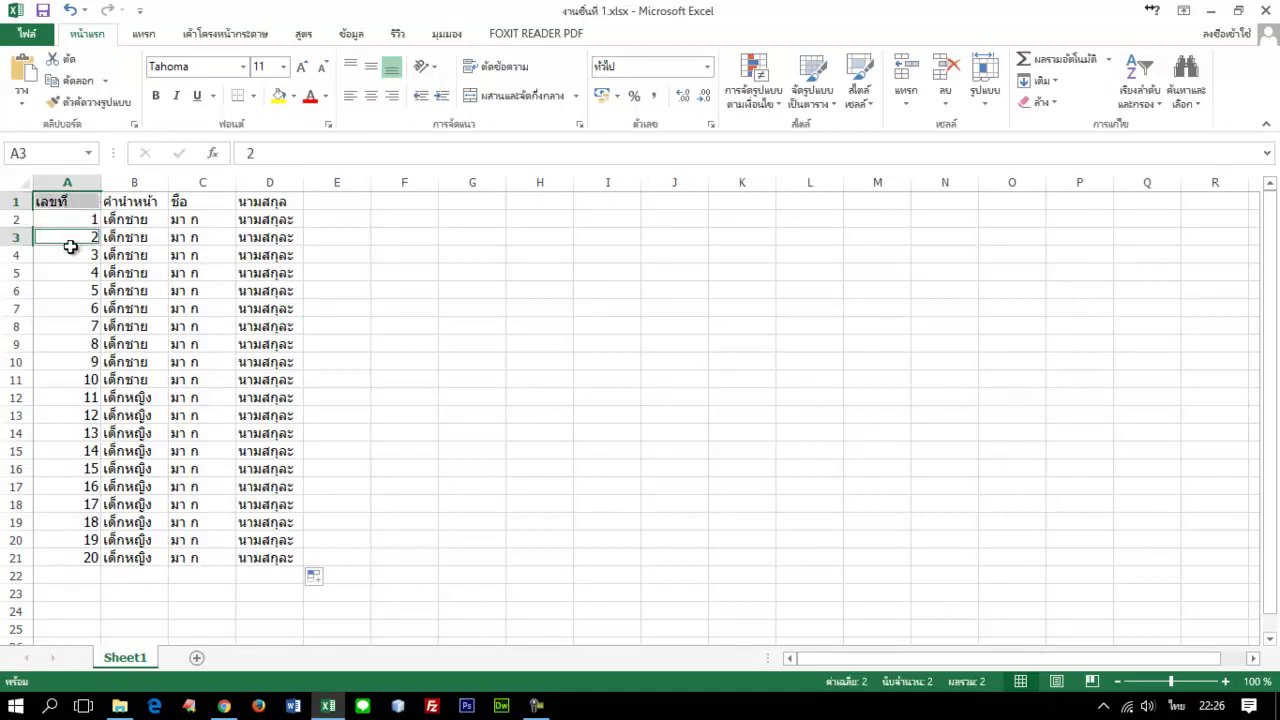
left_click(76, 272, "ctrl")
left_click(74, 308, "ctrl")
left_click(78, 345, "ctrl")
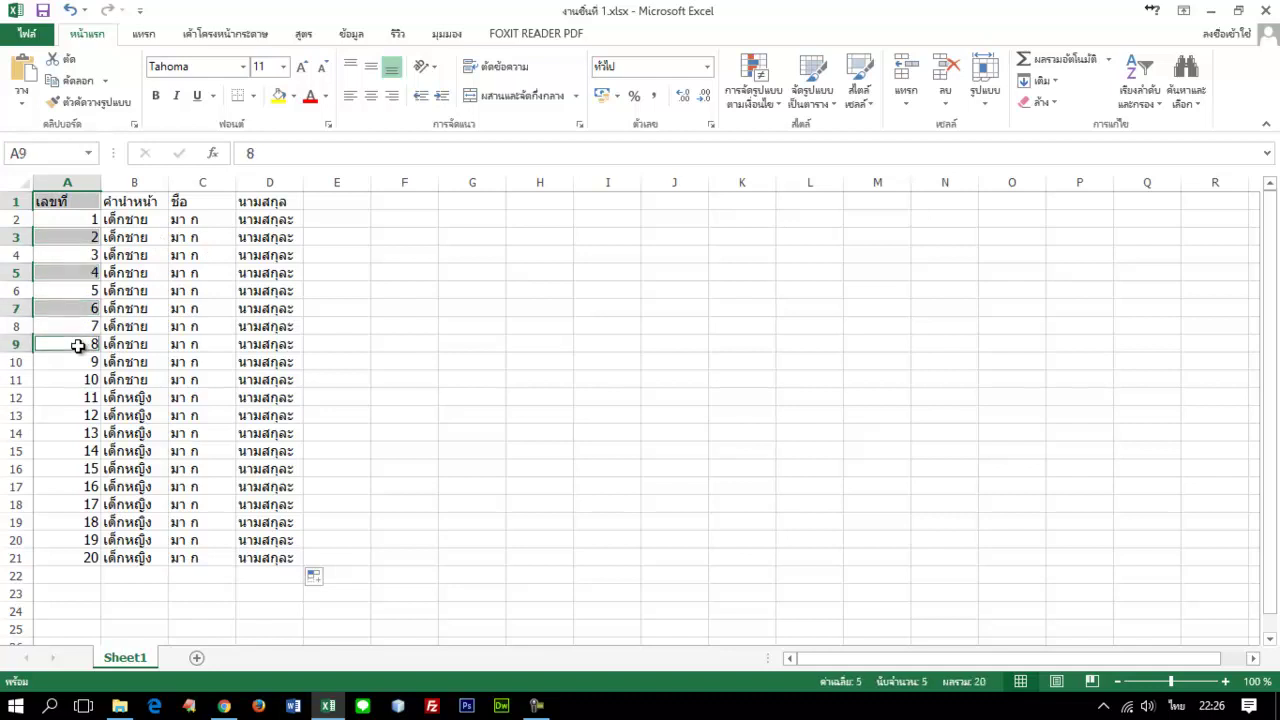
left_click(75, 378, "ctrl")
left_click(64, 415, "ctrl")
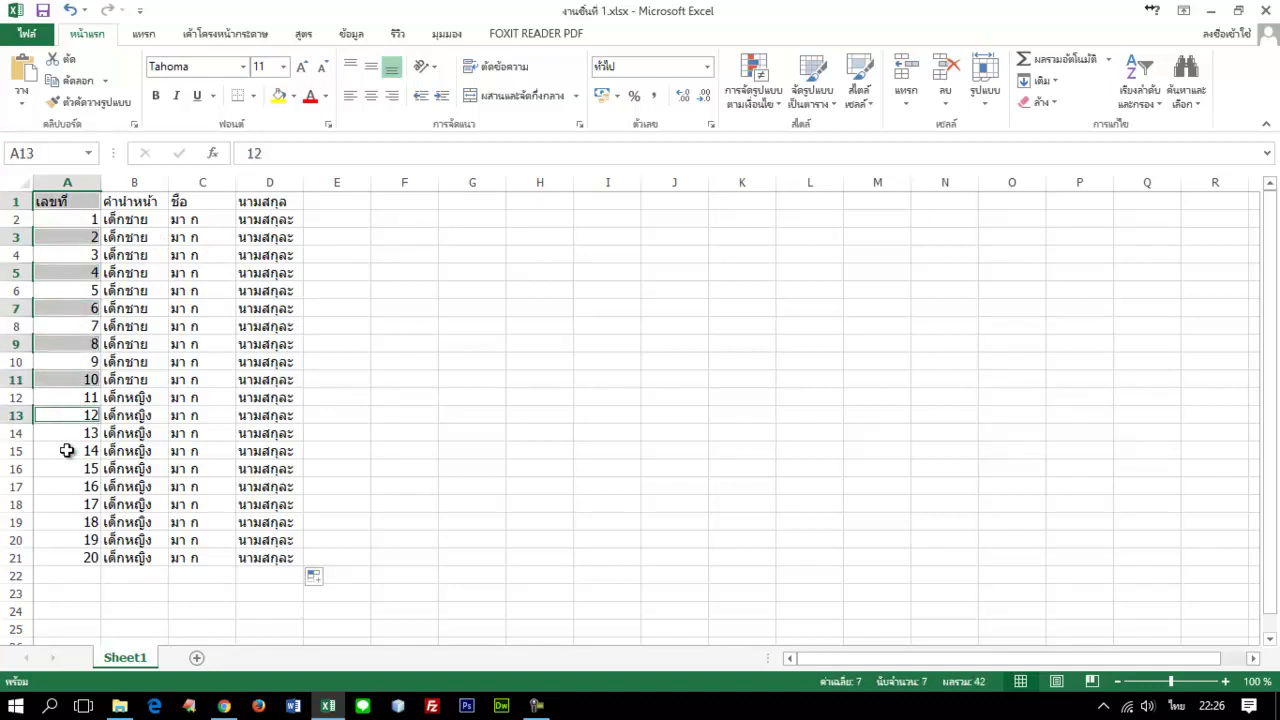
left_click(65, 447, "ctrl")
left_click(73, 490, "ctrl")
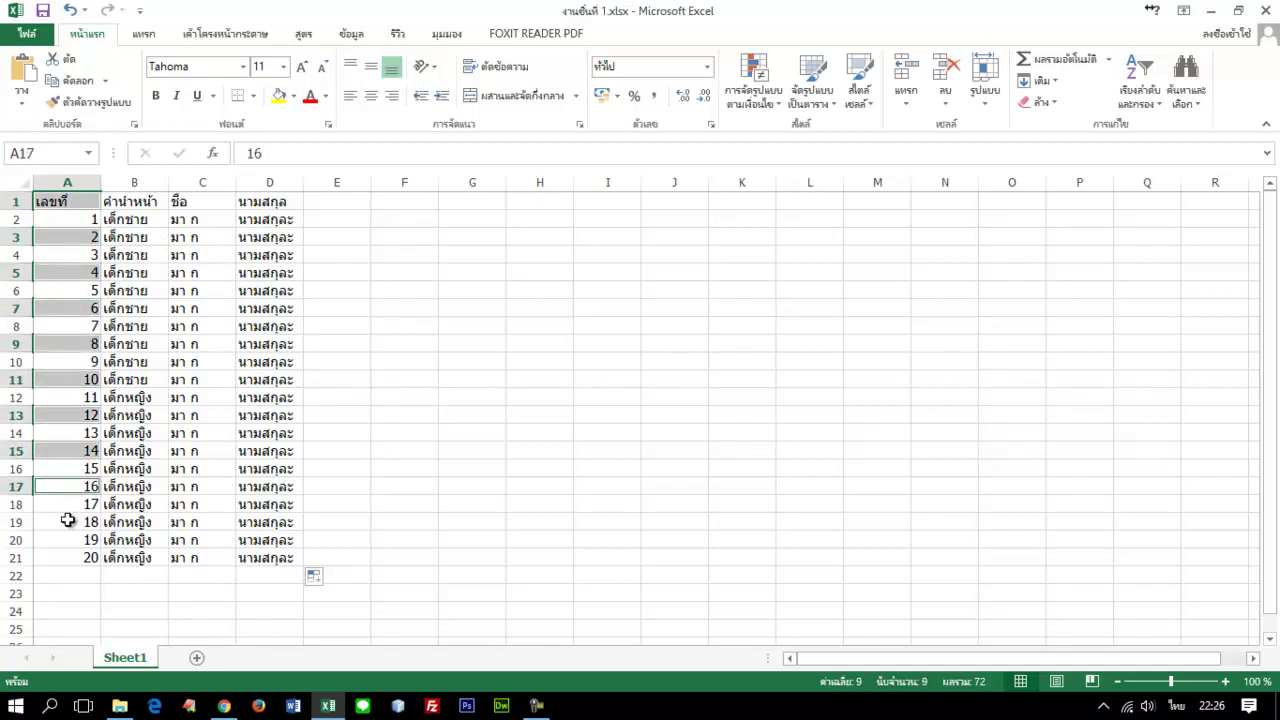
left_click(67, 520, "ctrl")
left_click(68, 557, "ctrl")
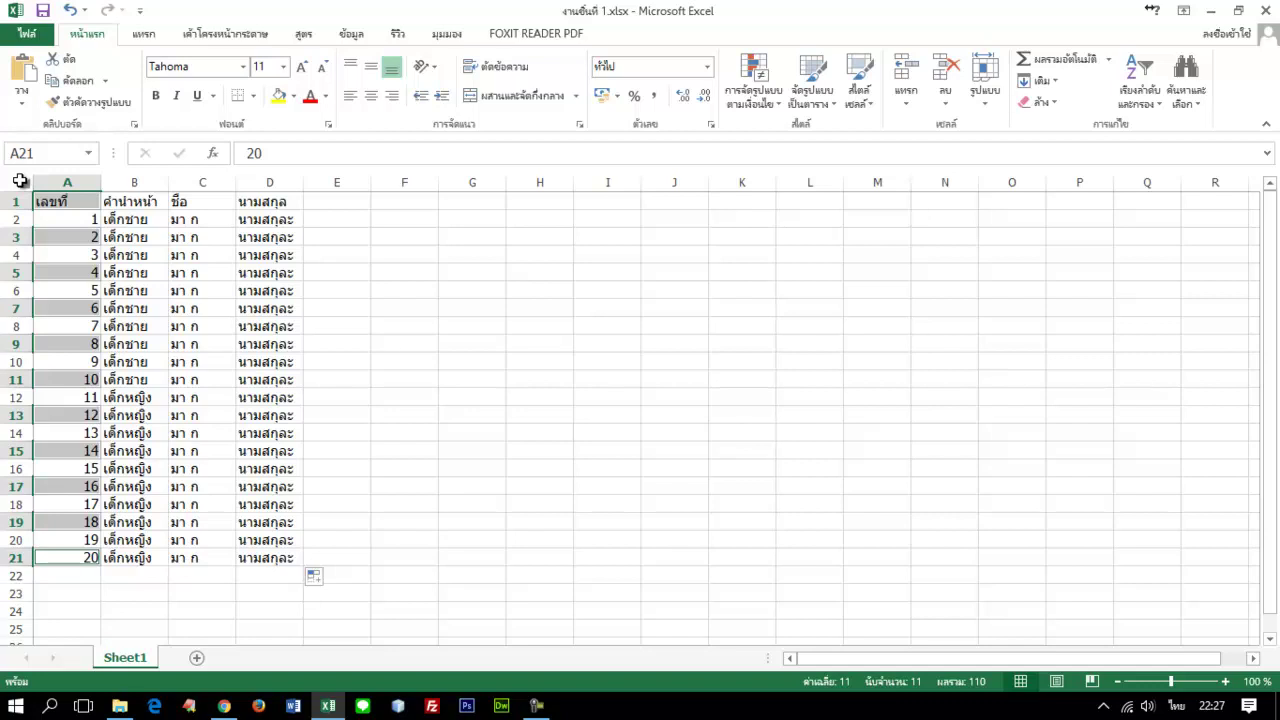
Select the whole sheet via the corner, then from B2 use Ctrl+A twice to reach A1:D21 and the full sheet
left_click(20, 180)
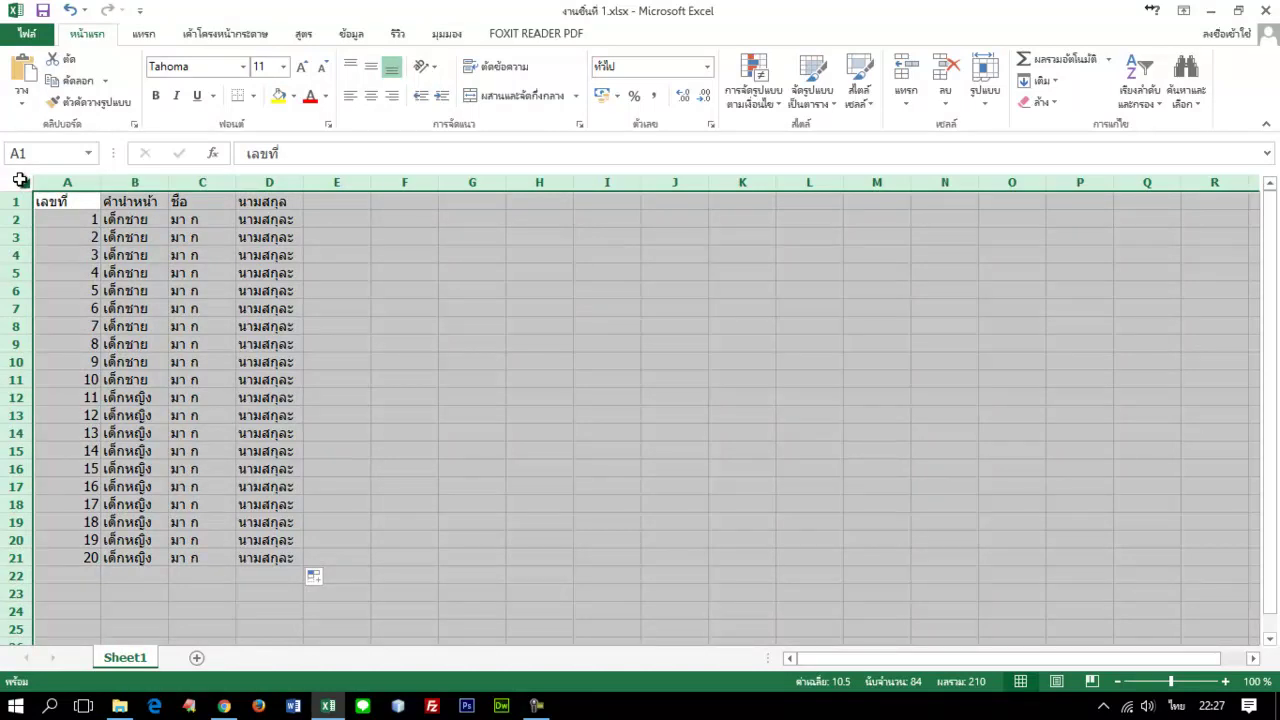
left_click(140, 218)
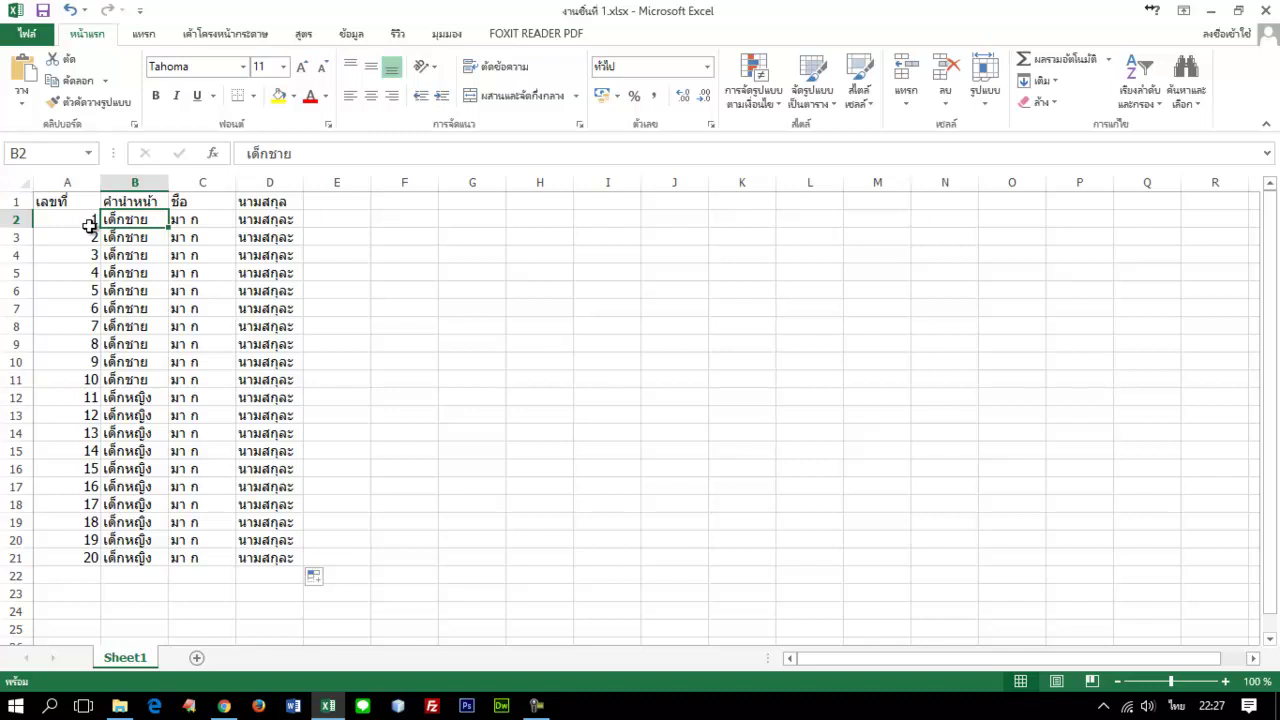
key("ctrl+a")
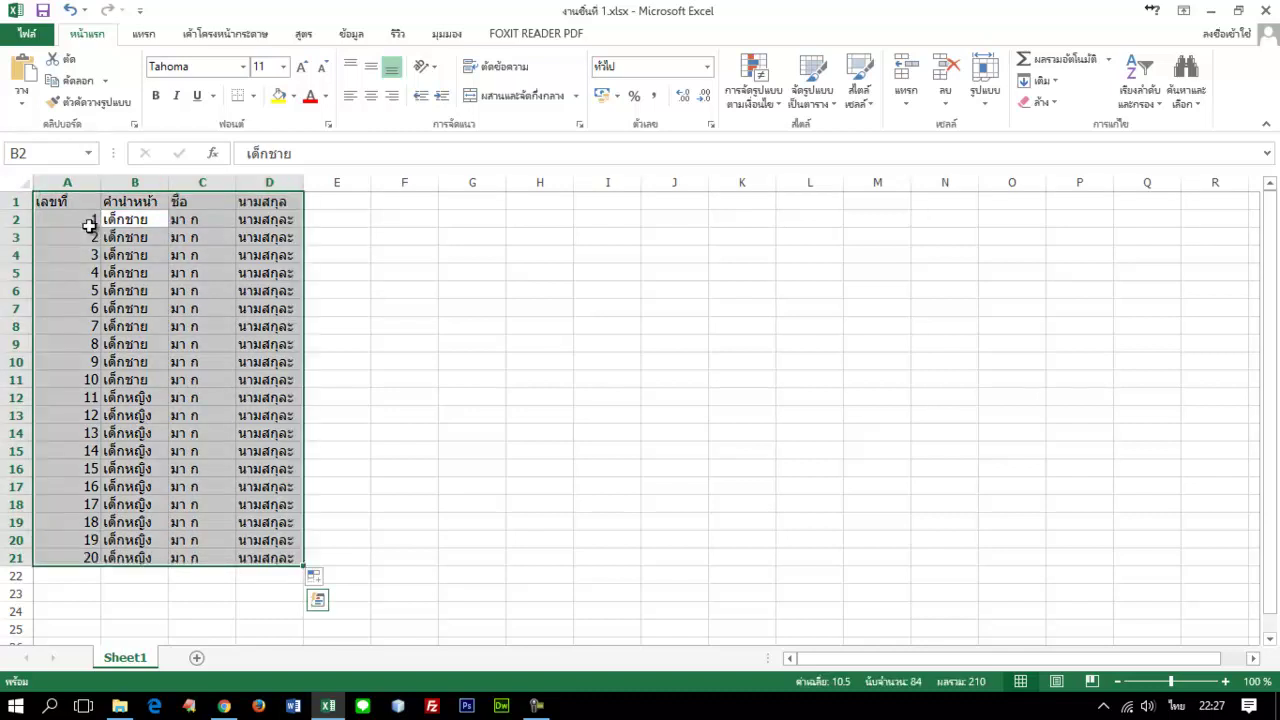
key("ctrl+a")
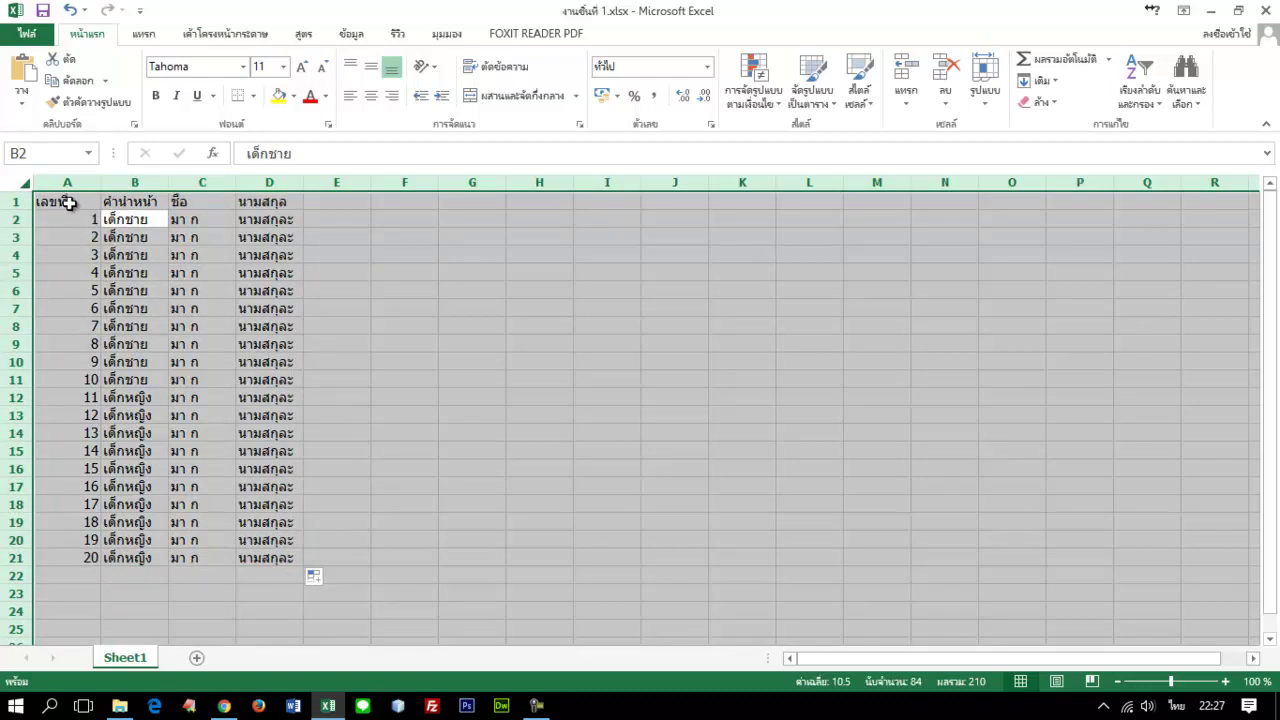
From A1, use Ctrl+A twice to select A1:D21 and then the entire sheet
left_click(68, 203)
key("ctrl+a")
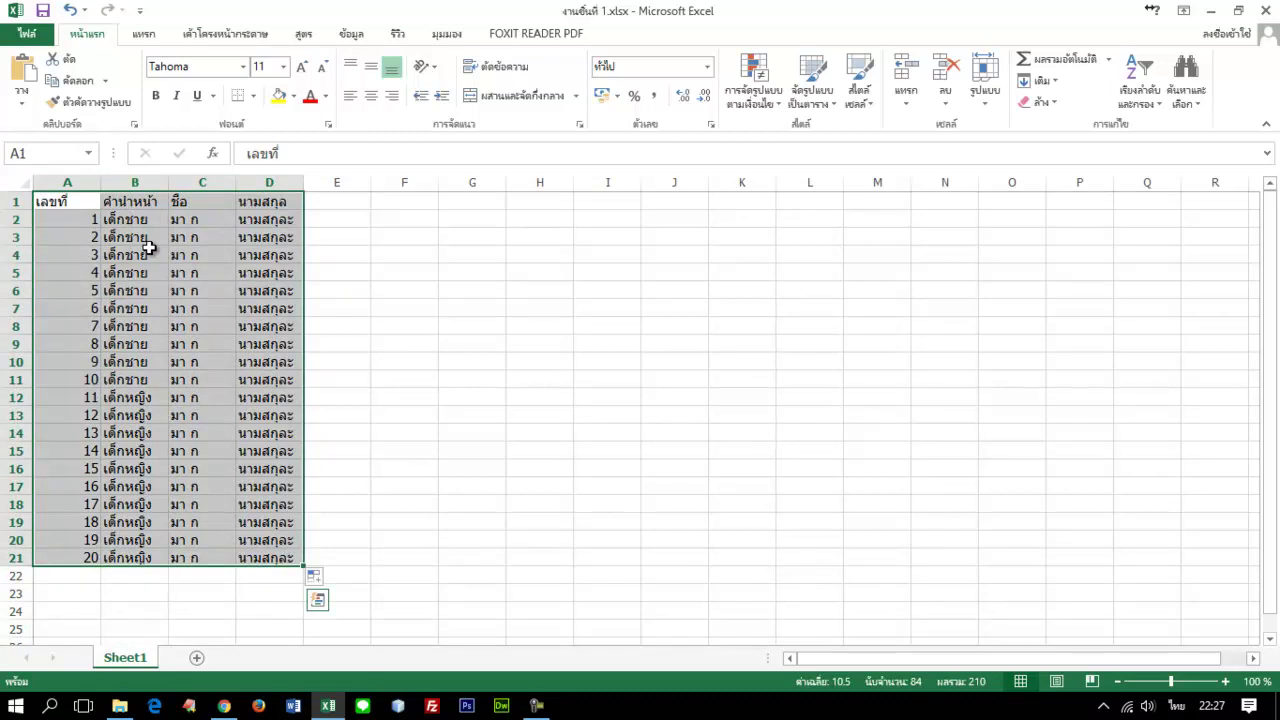
key("ctrl+a")
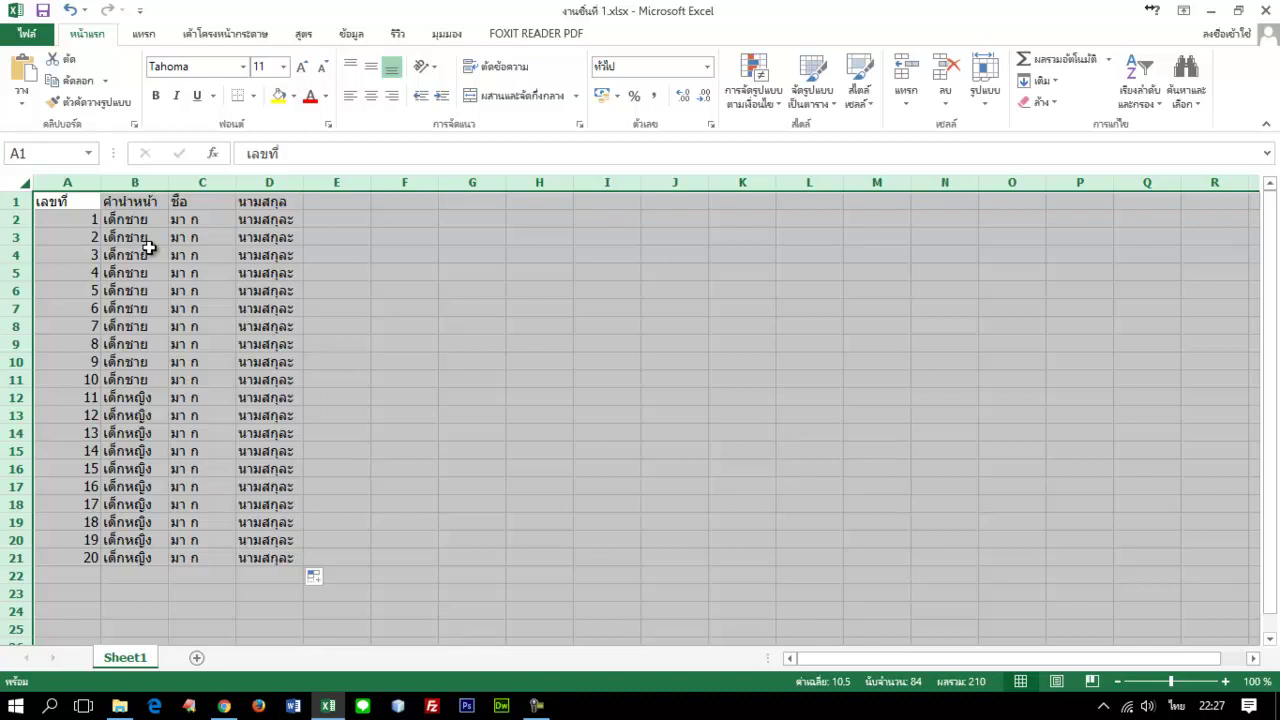
Select whole rows 3, 5, 7, 8, 10, 12 and 14 one at a time
left_click(32, 240)
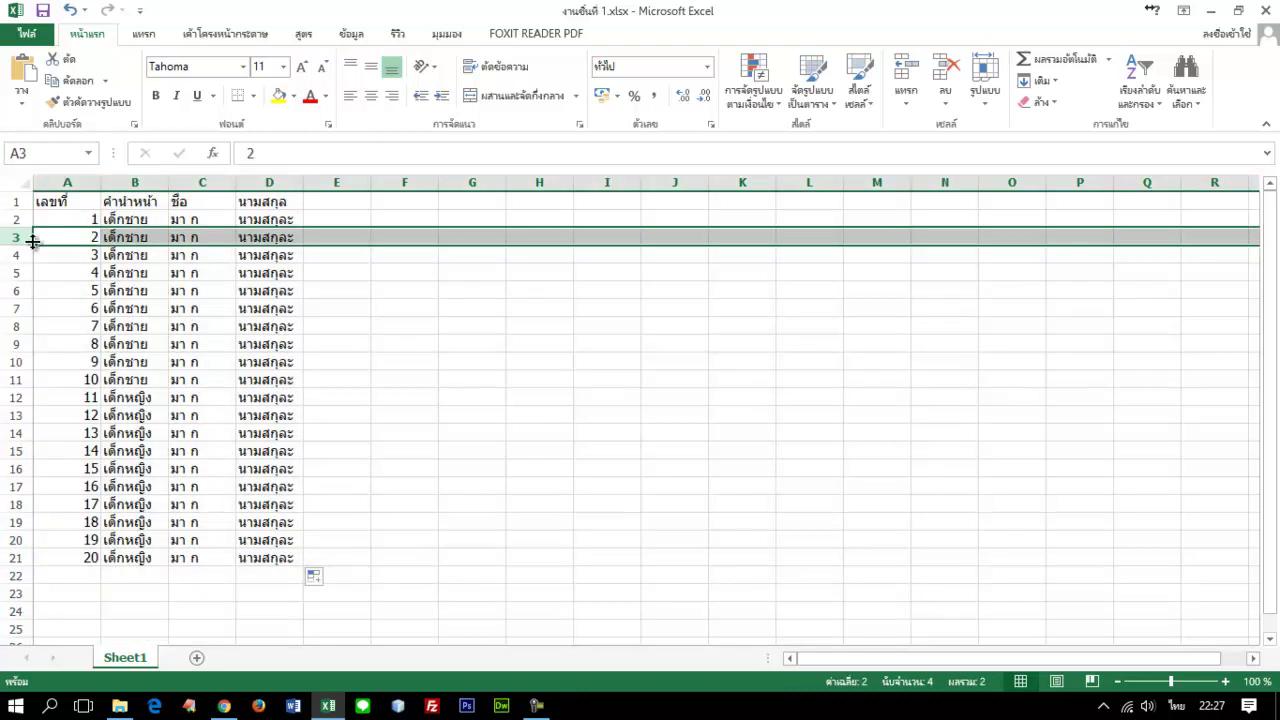
left_click(14, 272)
left_click(14, 308)
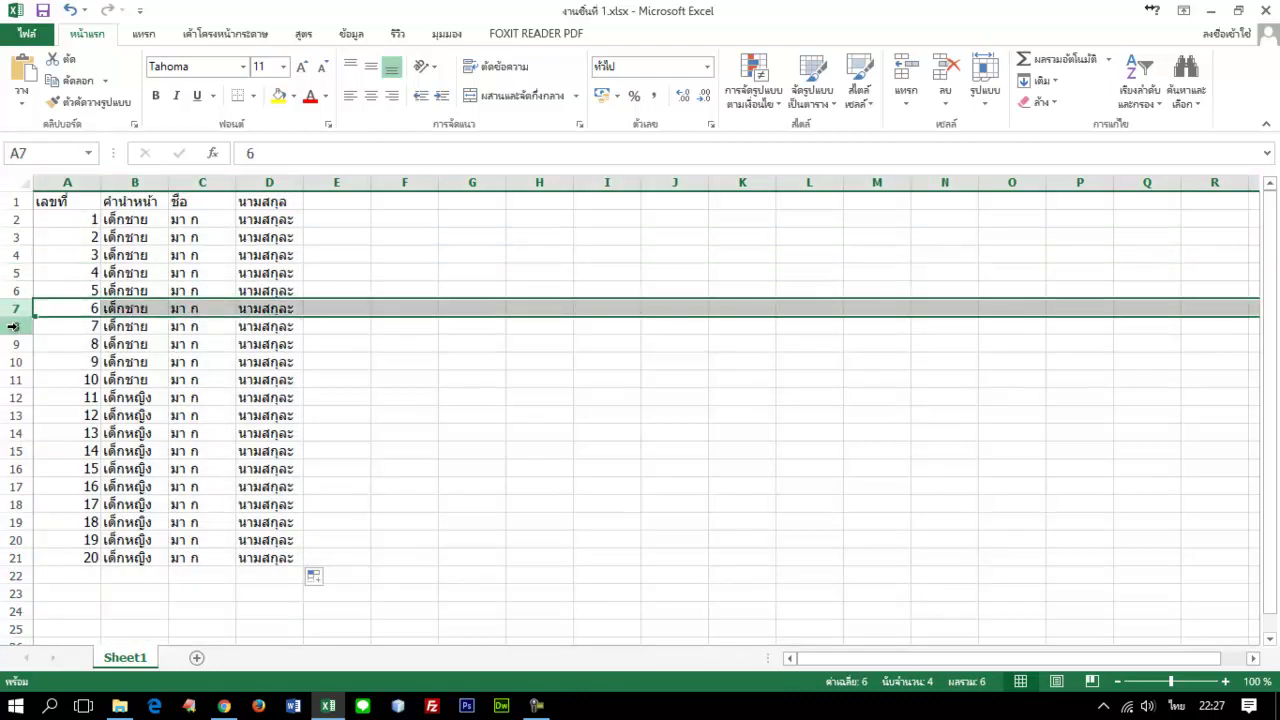
left_click(14, 326)
left_click(14, 362)
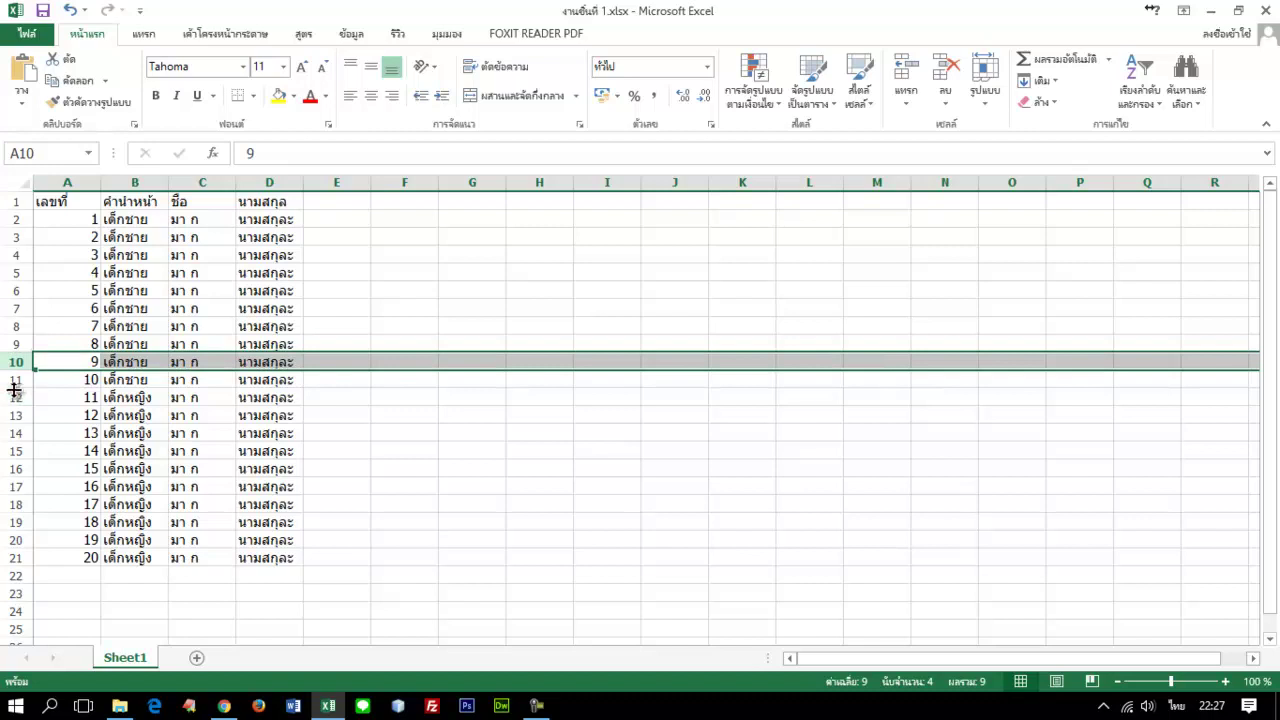
left_click(14, 397)
left_click(14, 433)
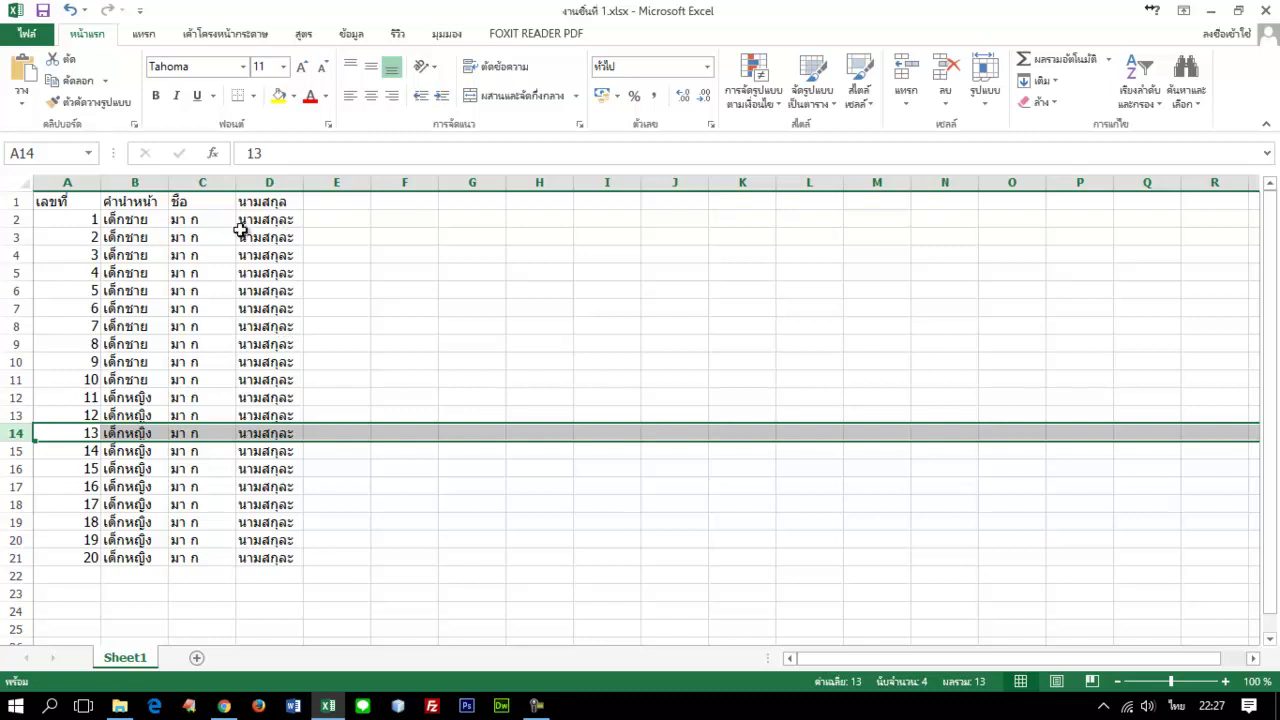
Select whole columns A, C, B and D in turn, then pick cell A3
left_click(82, 184)
left_click(182, 183)
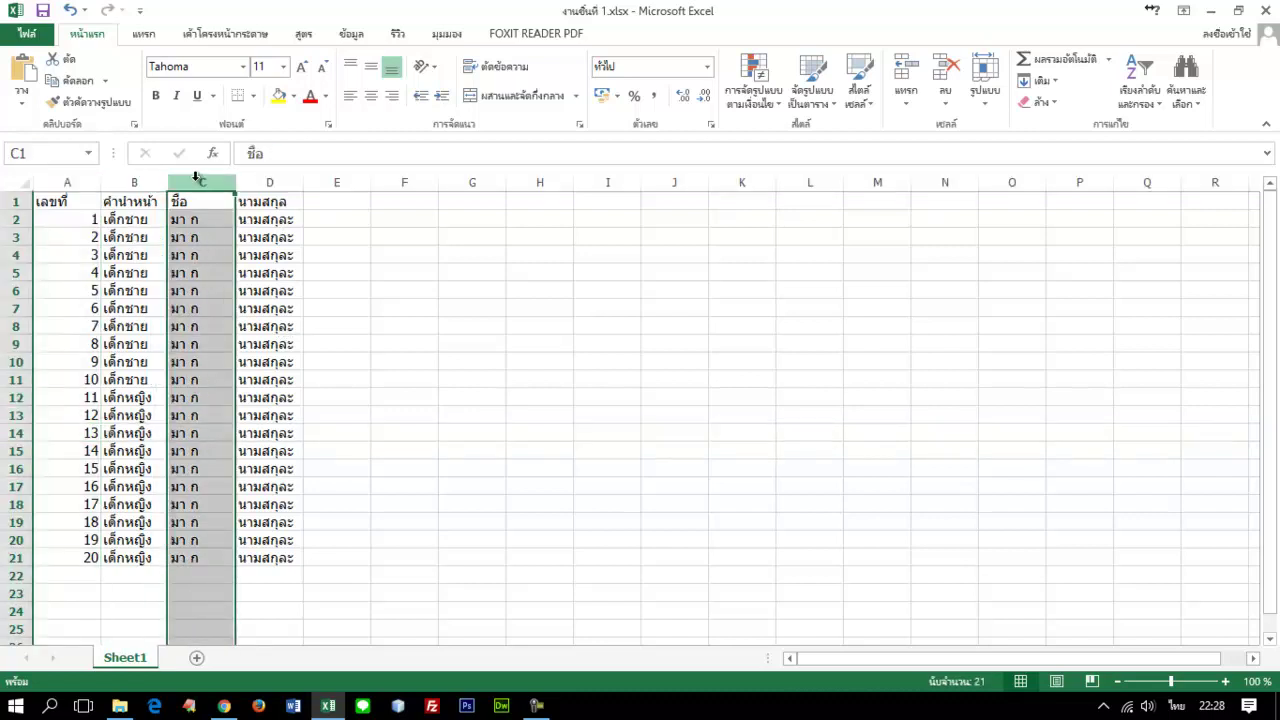
left_click(140, 183)
left_click(274, 183)
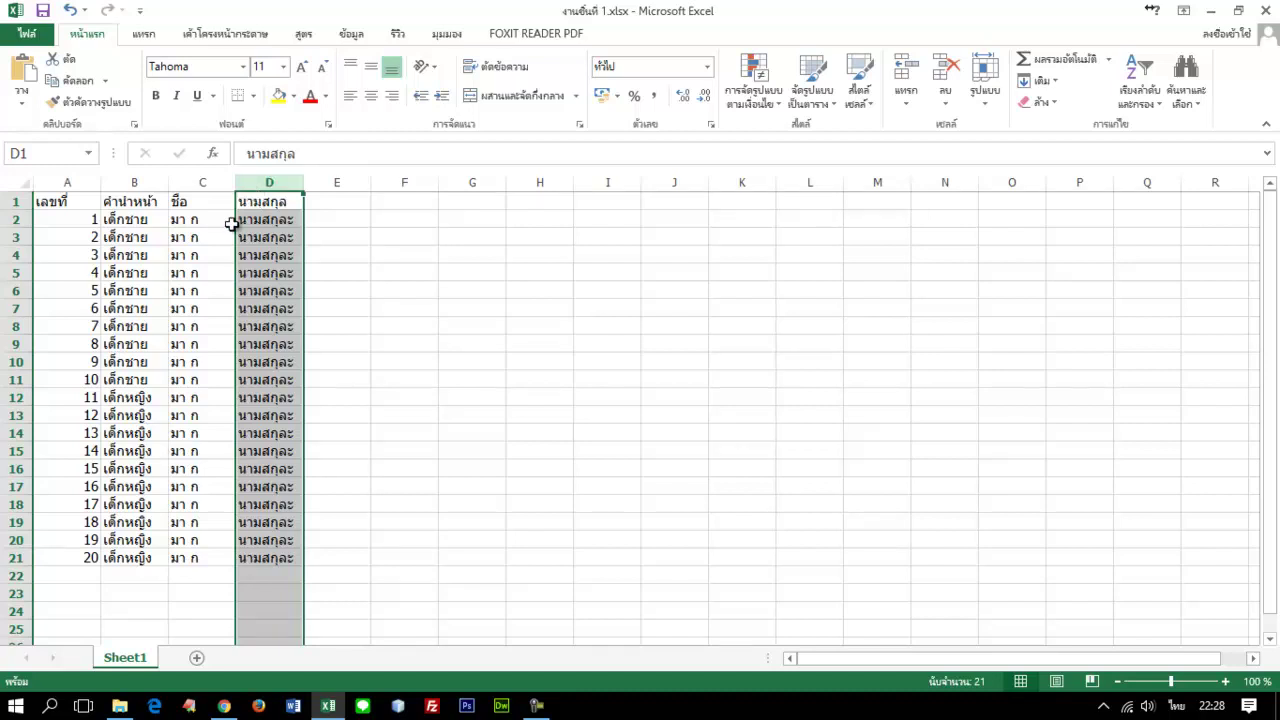
left_click(80, 236)
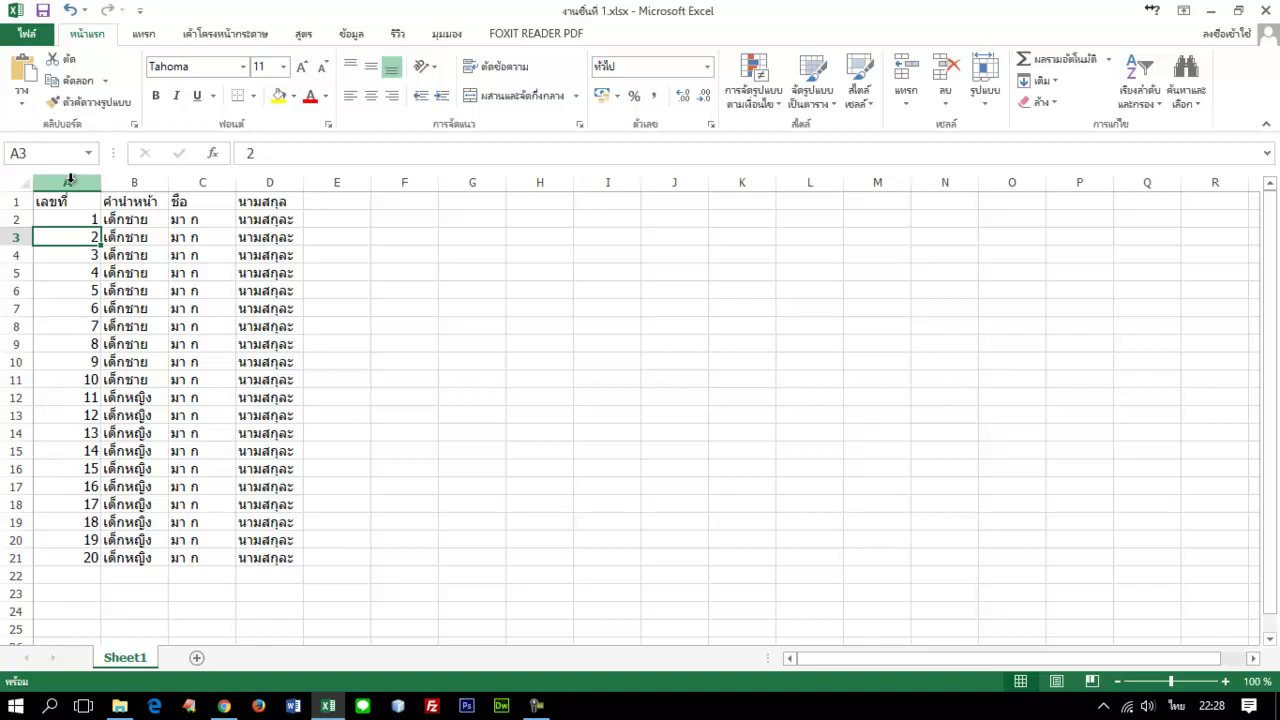
Select column A and Ctrl-add column C to it
left_click(69, 182)
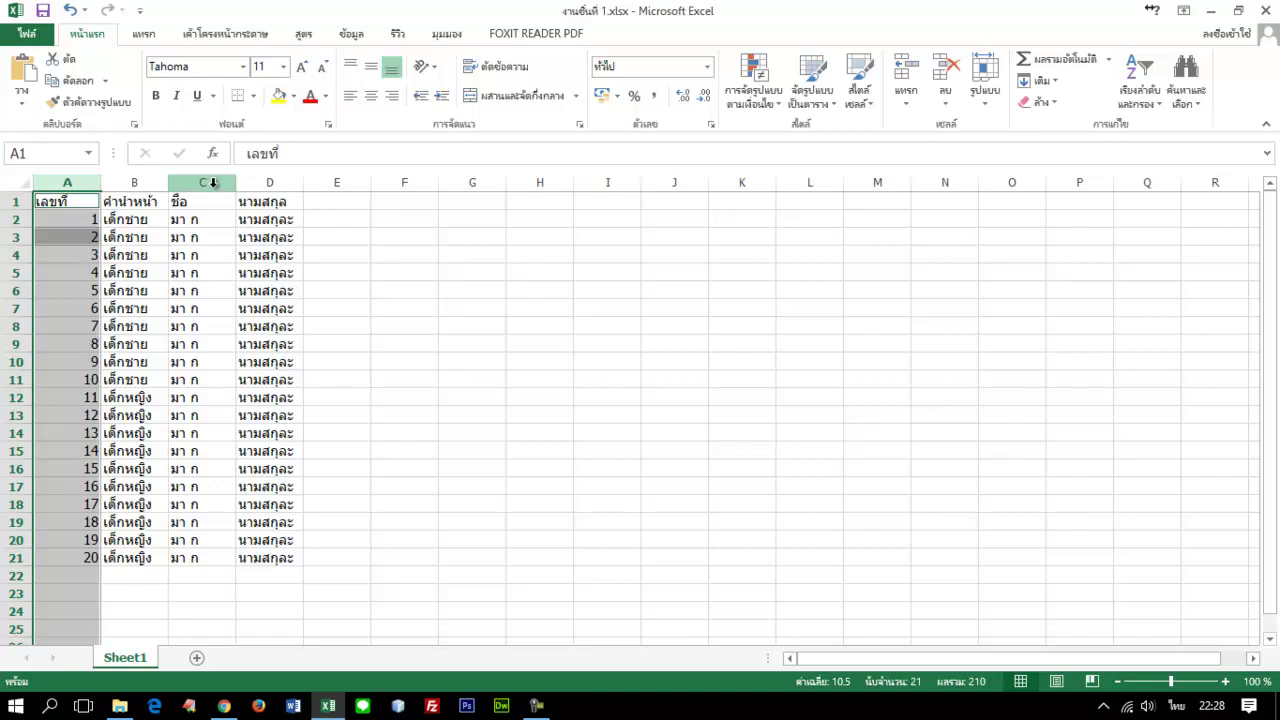
left_click(213, 182, "ctrl")
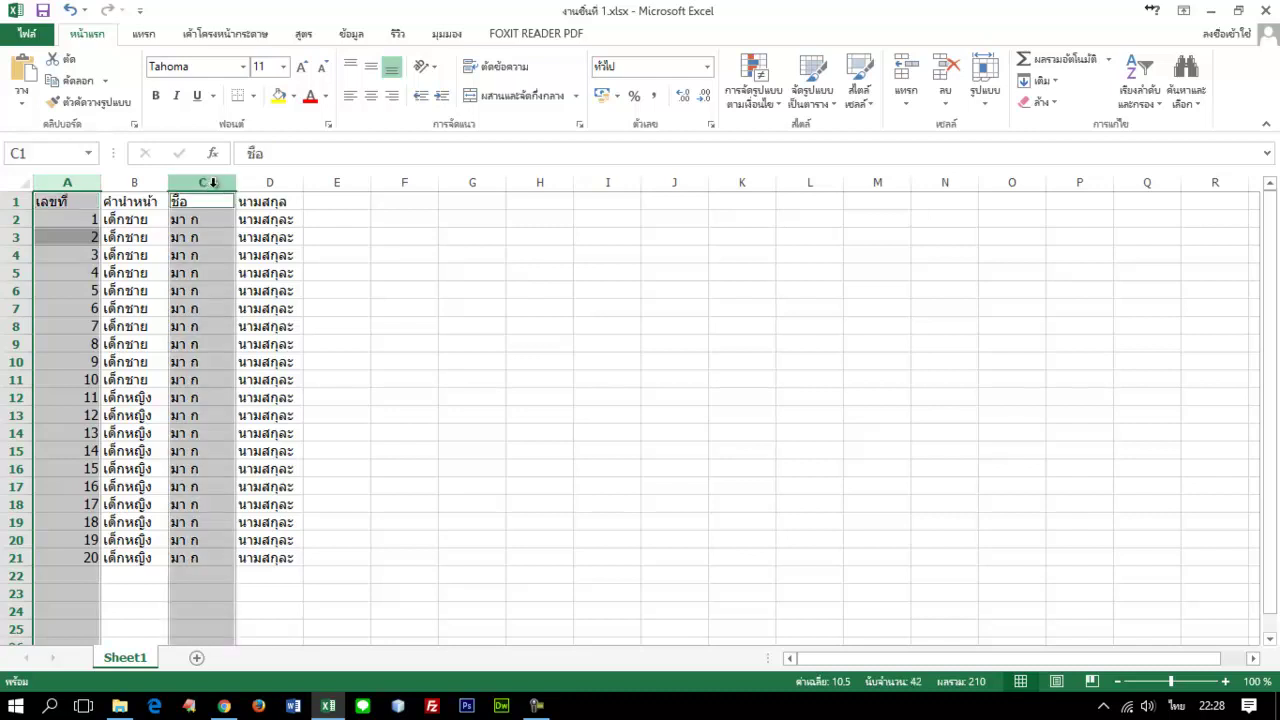